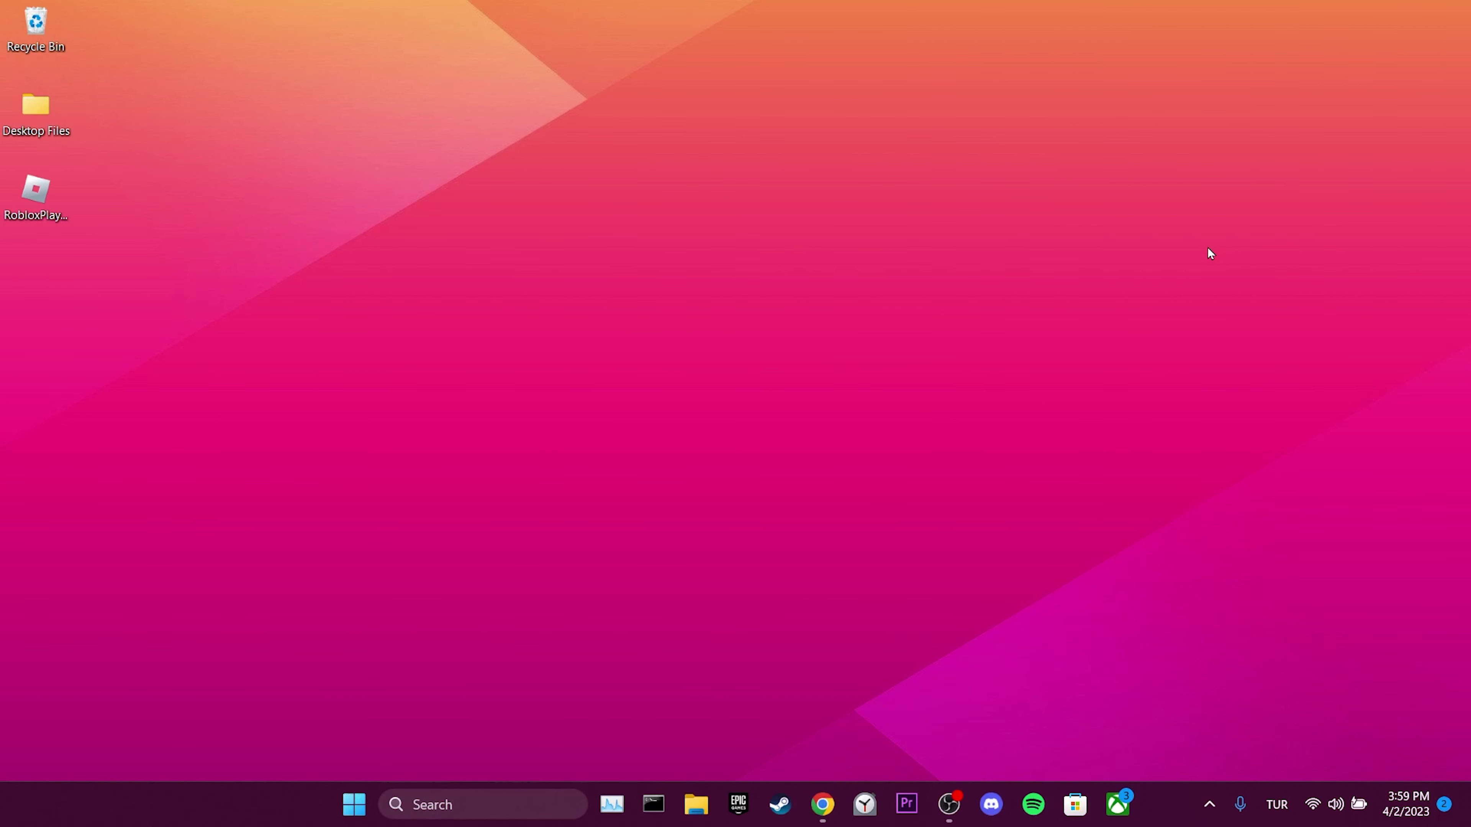
Search for Run and open the Run dialog with %localappdata% in the Open box.
click(476, 805)
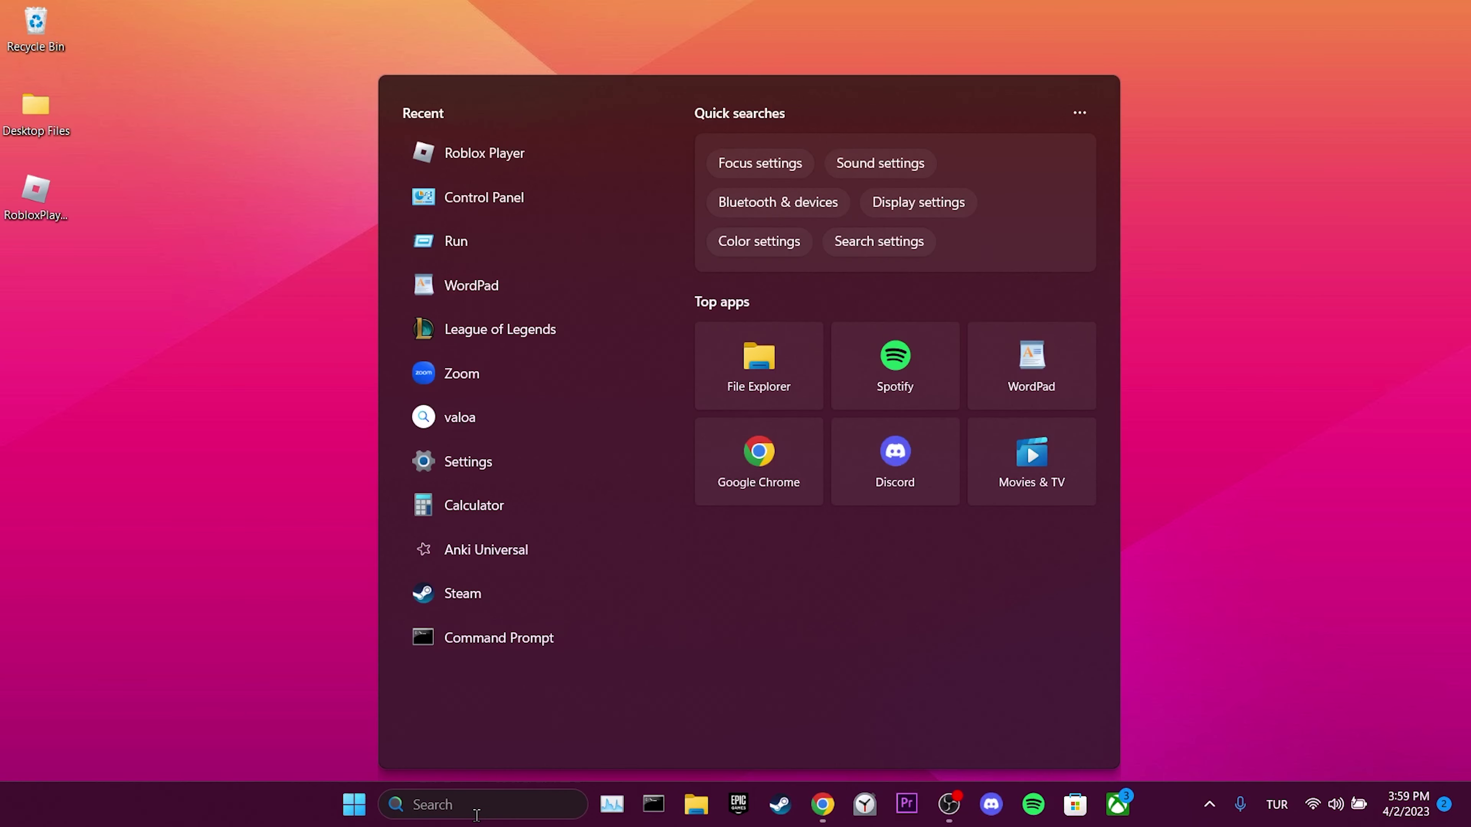
text(run)
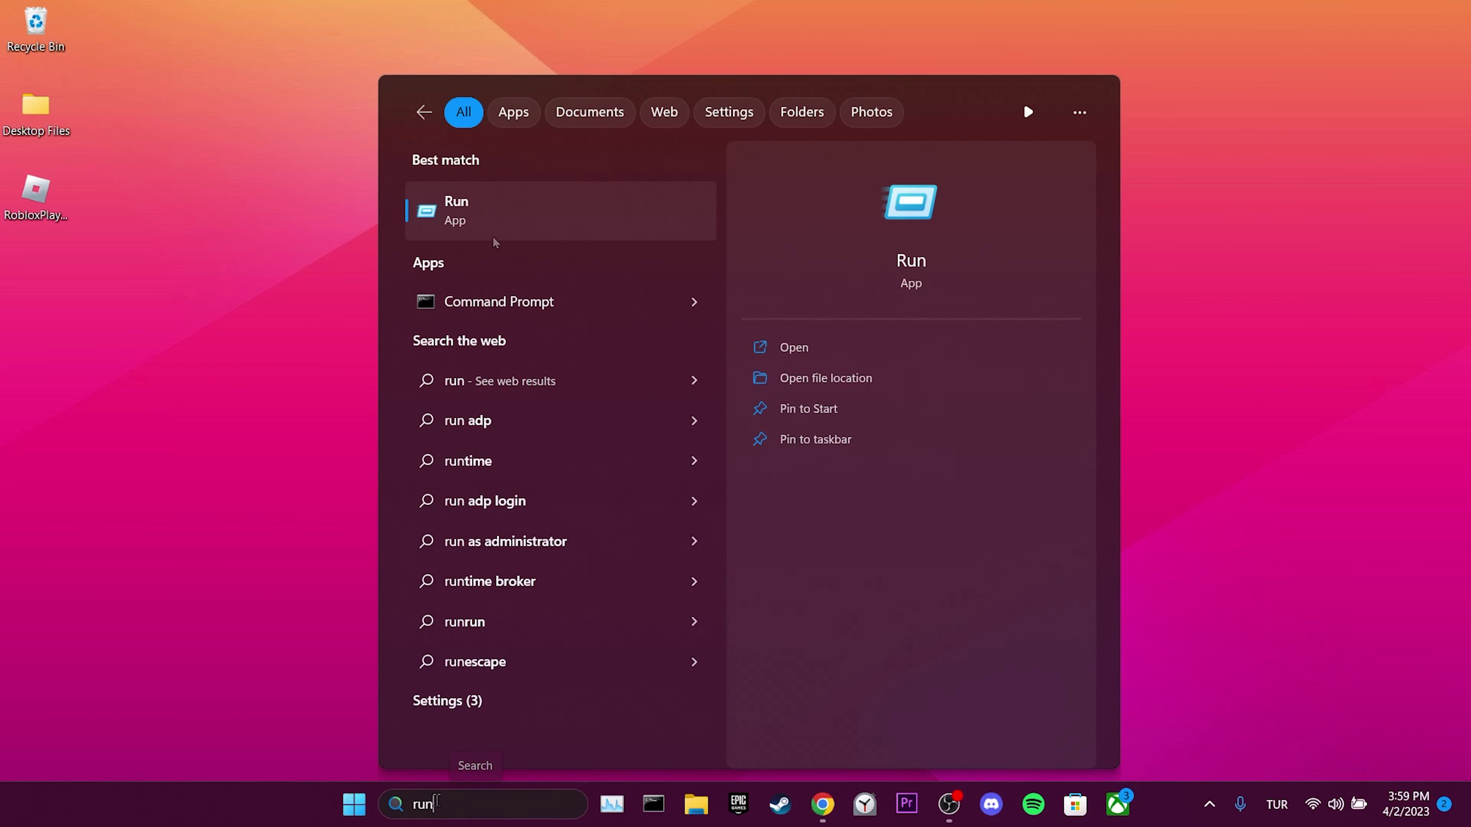
click(491, 225)
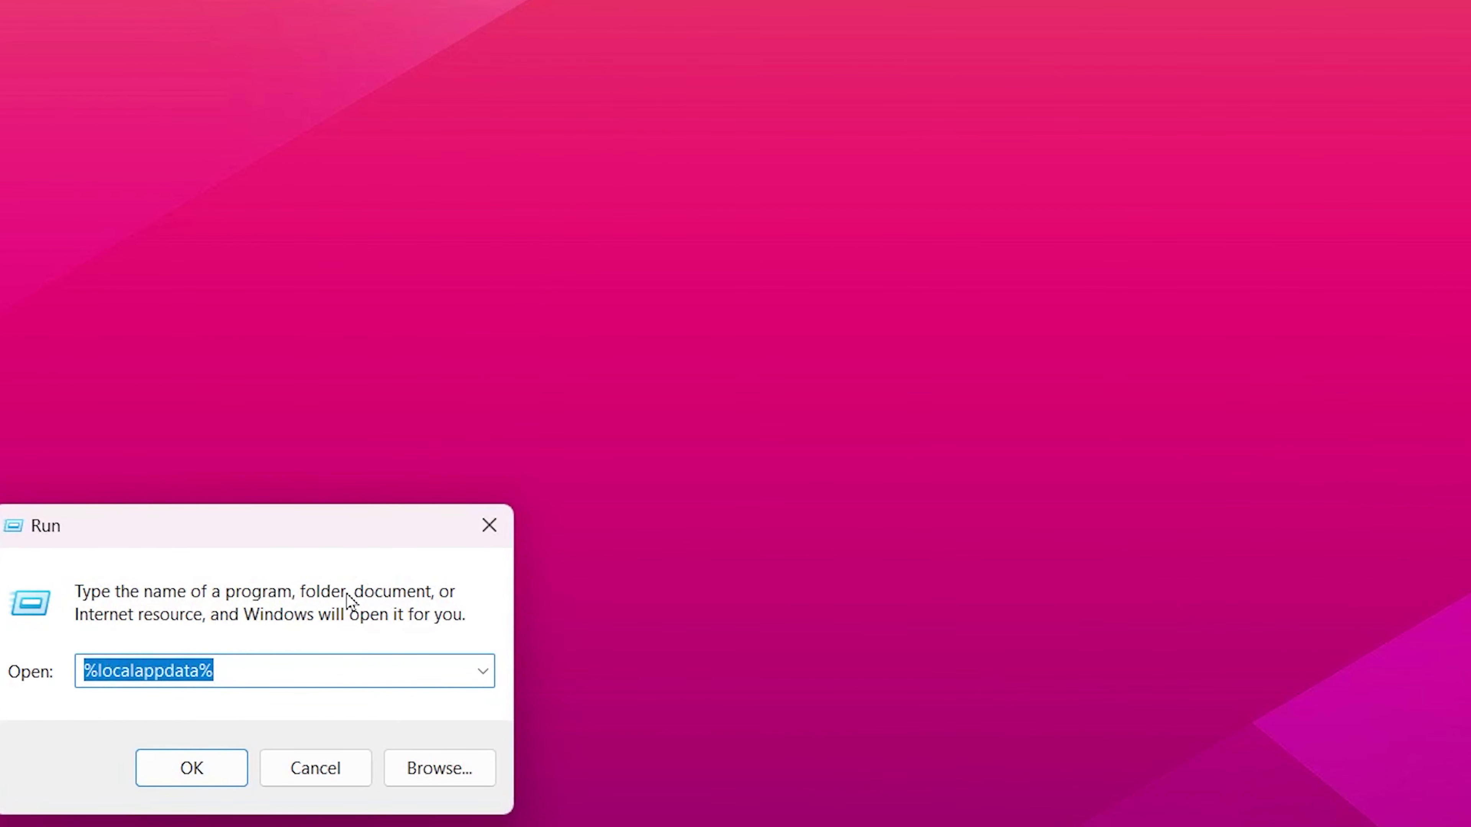
click(300, 662)
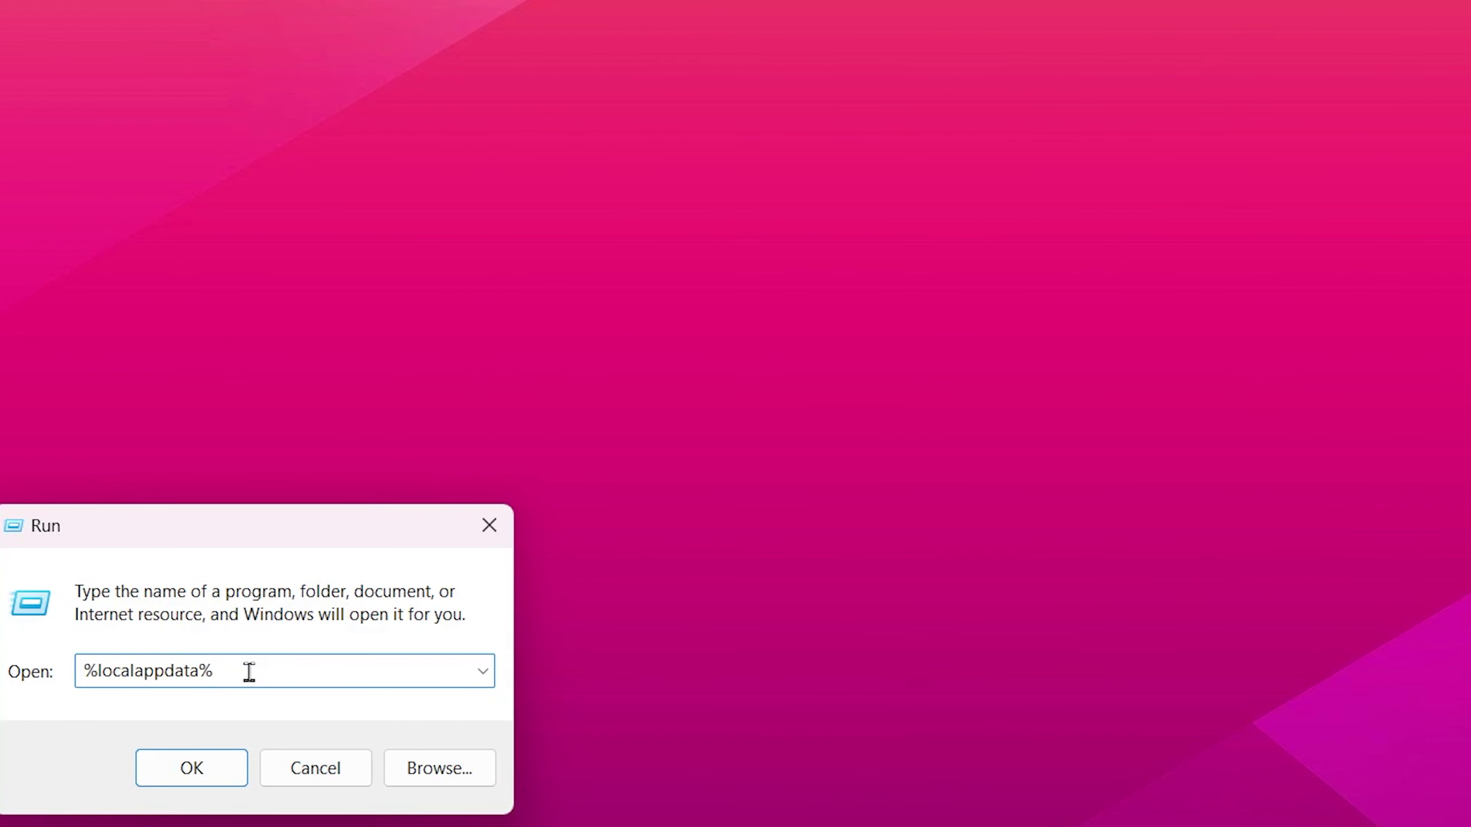
Open AppData\Local from Run and delete the Roblox folder.
click(215, 768)
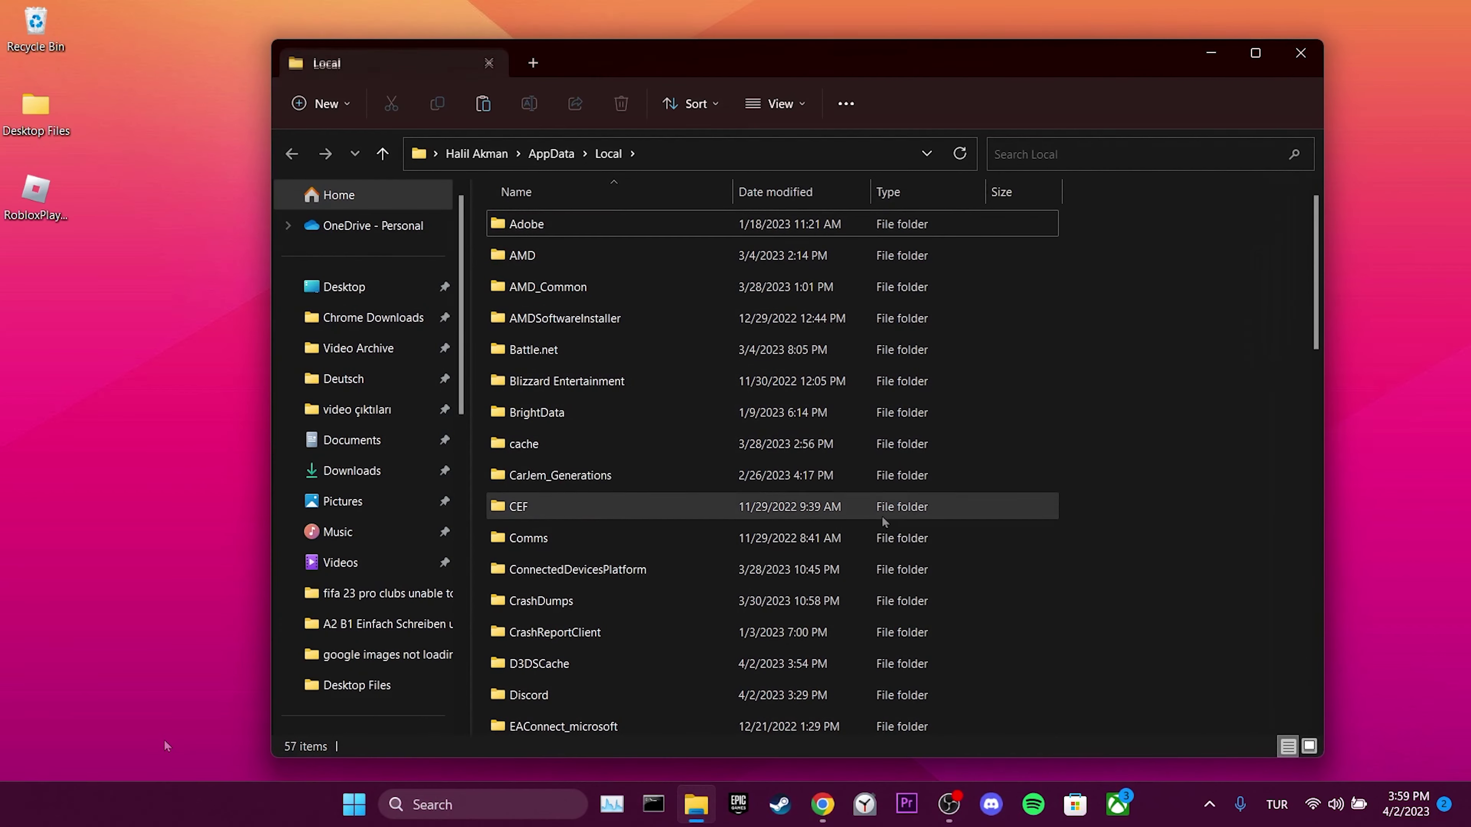
scroll(1051, 443, down, 10)
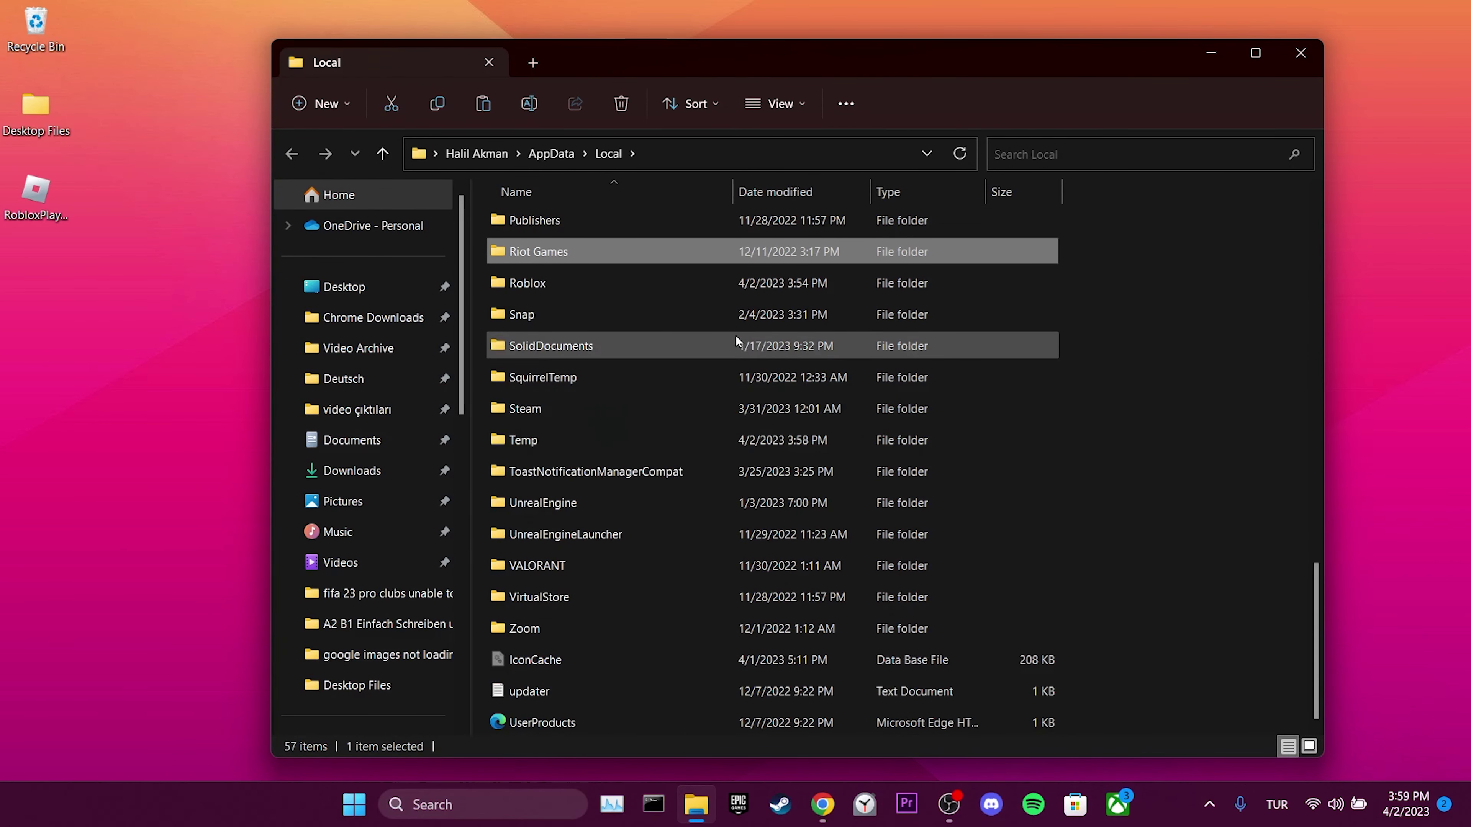
click(599, 284)
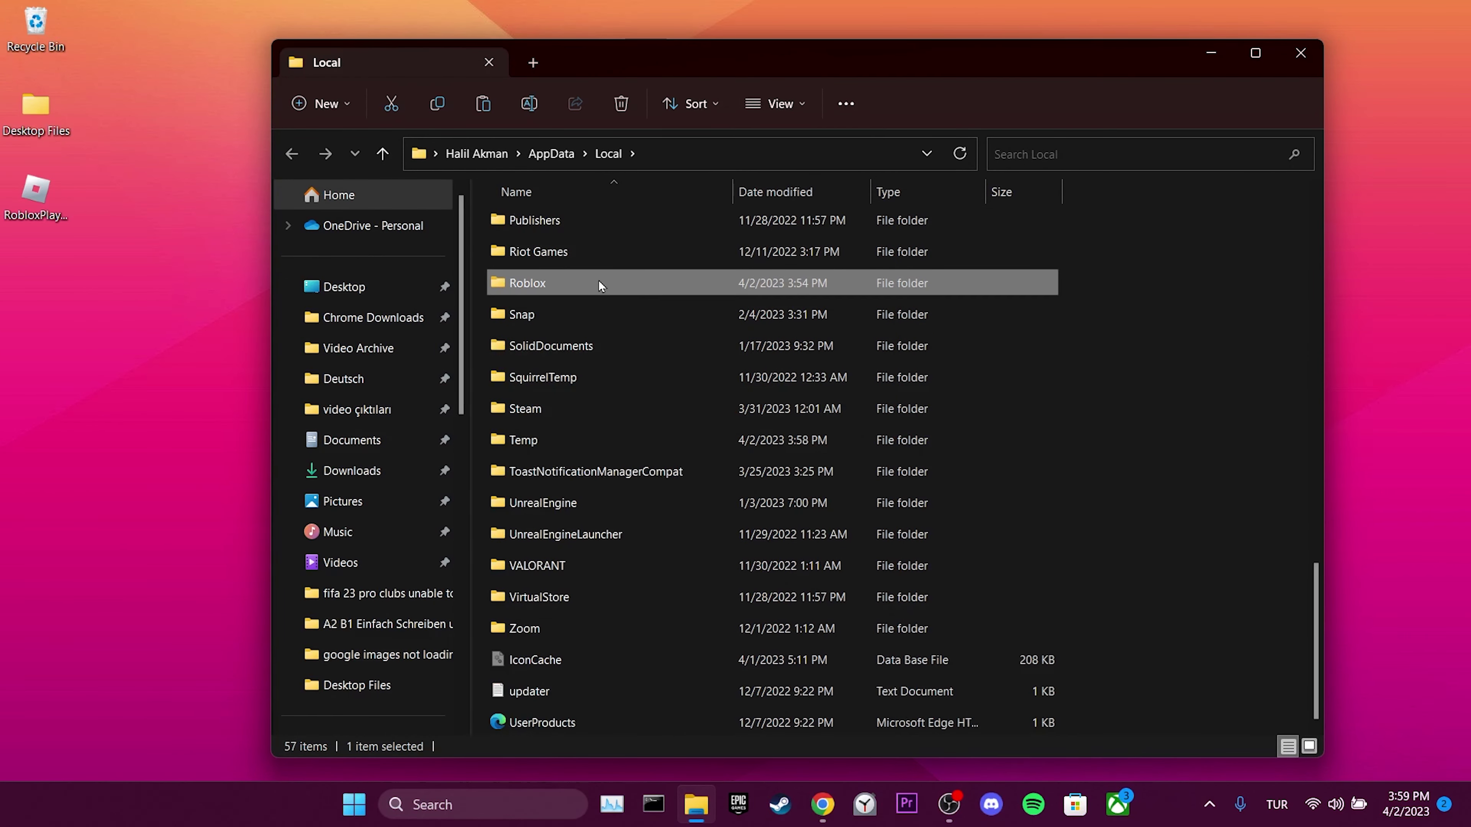
right_click(547, 283)
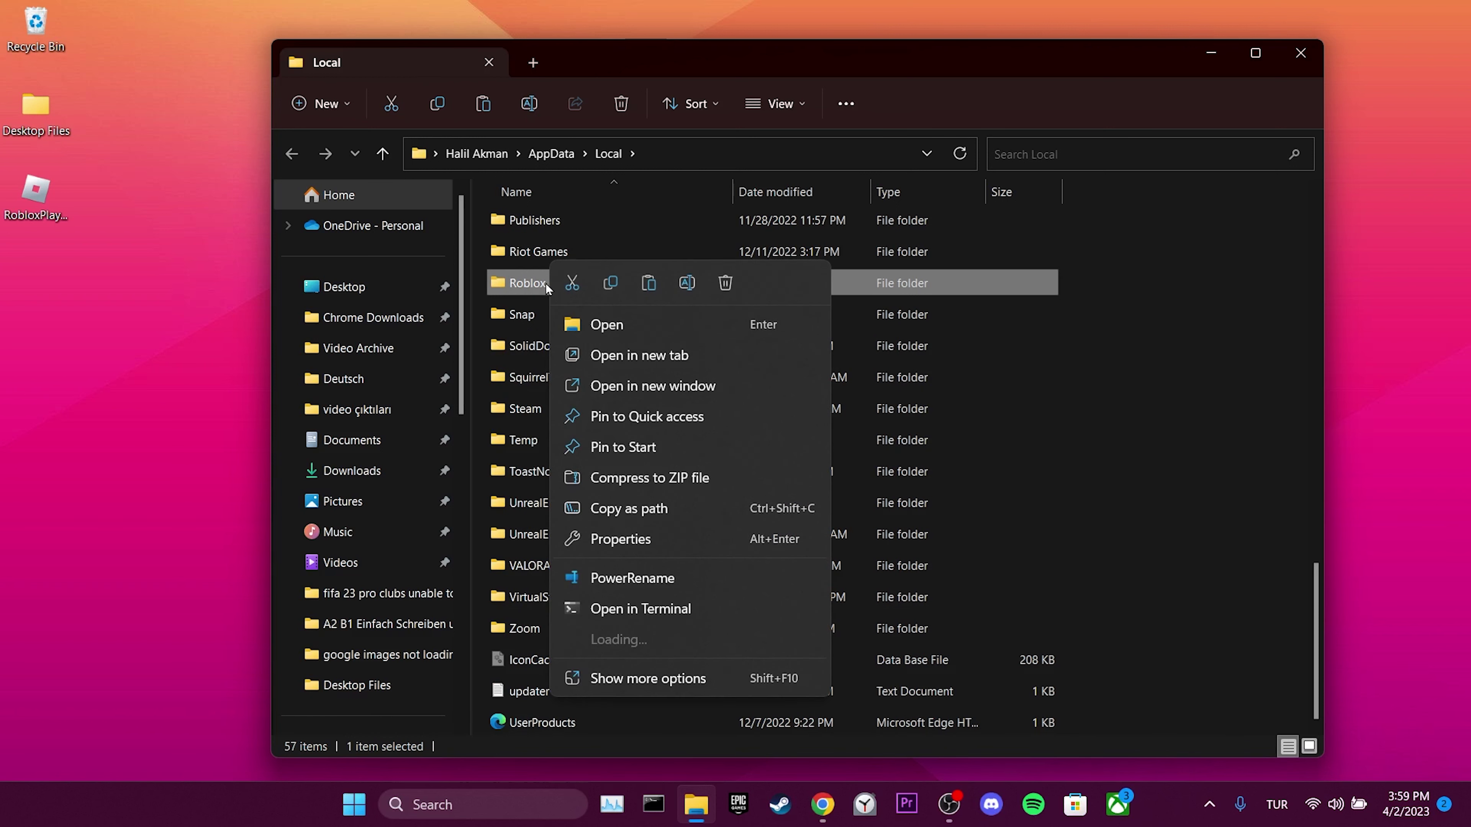
click(725, 283)
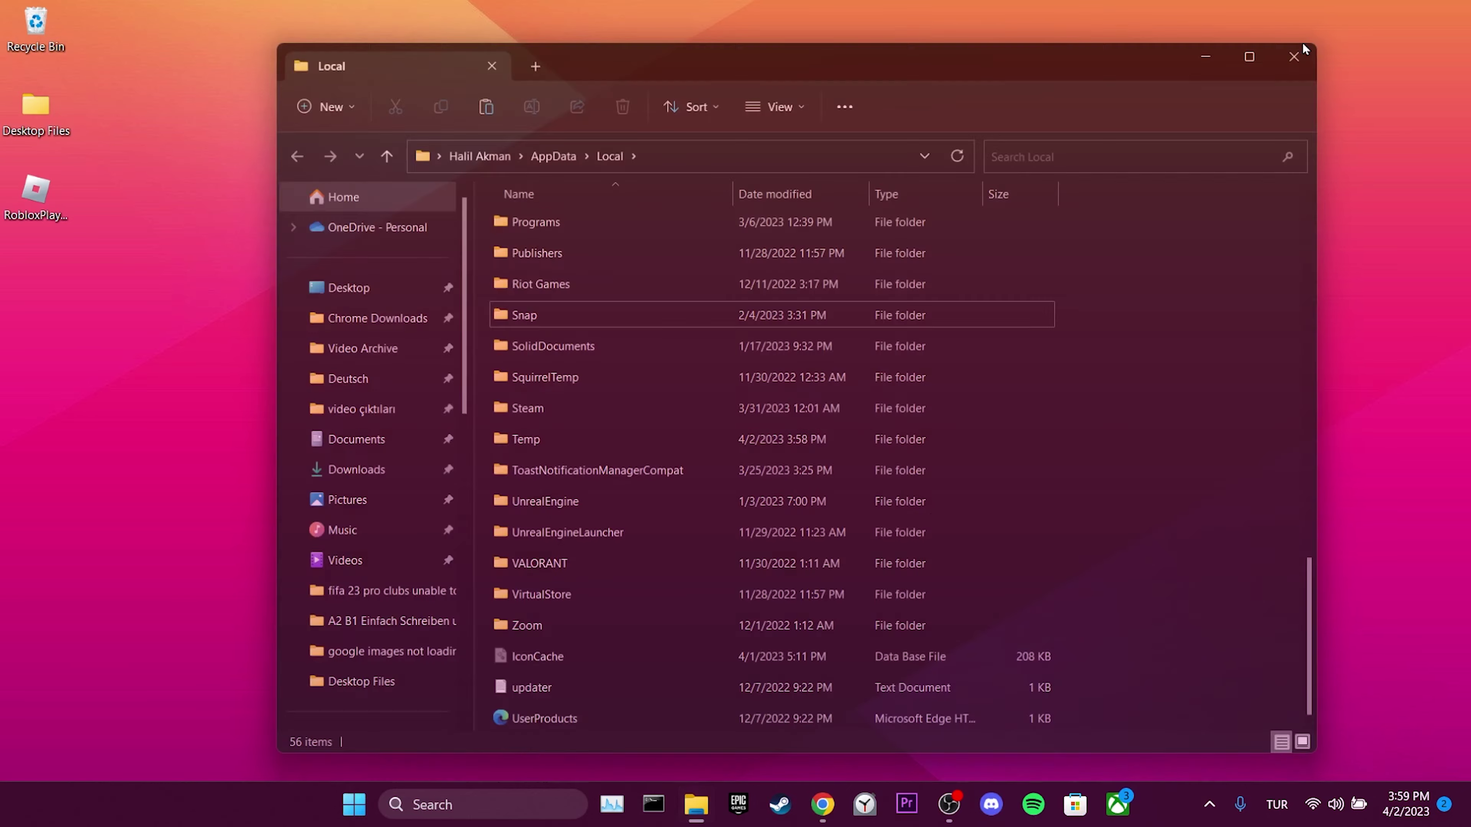
Close File Explorer and open Chrome's Privacy and security cookies page showing all site data.
click(1301, 53)
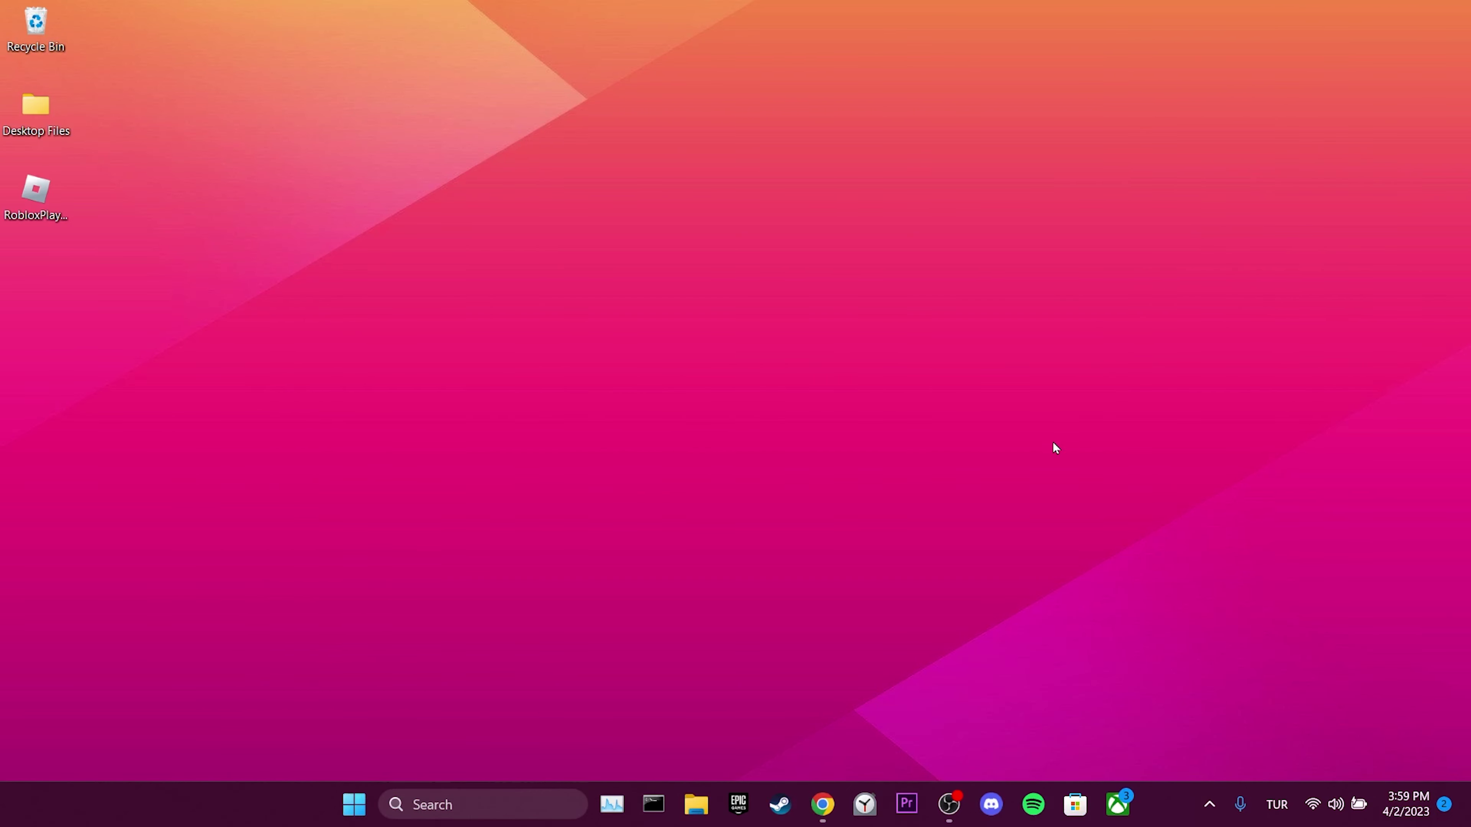
click(822, 804)
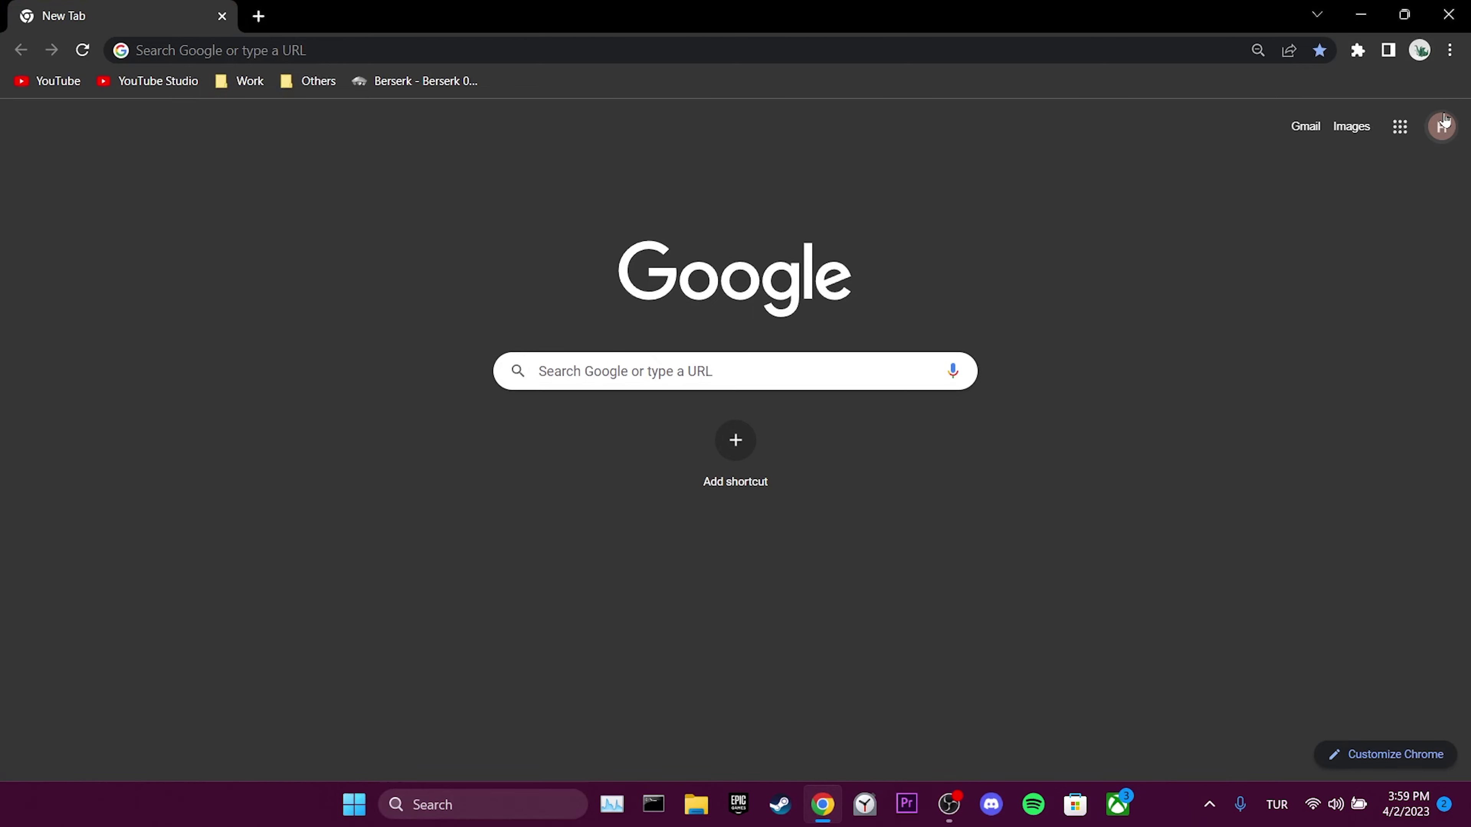
click(1449, 51)
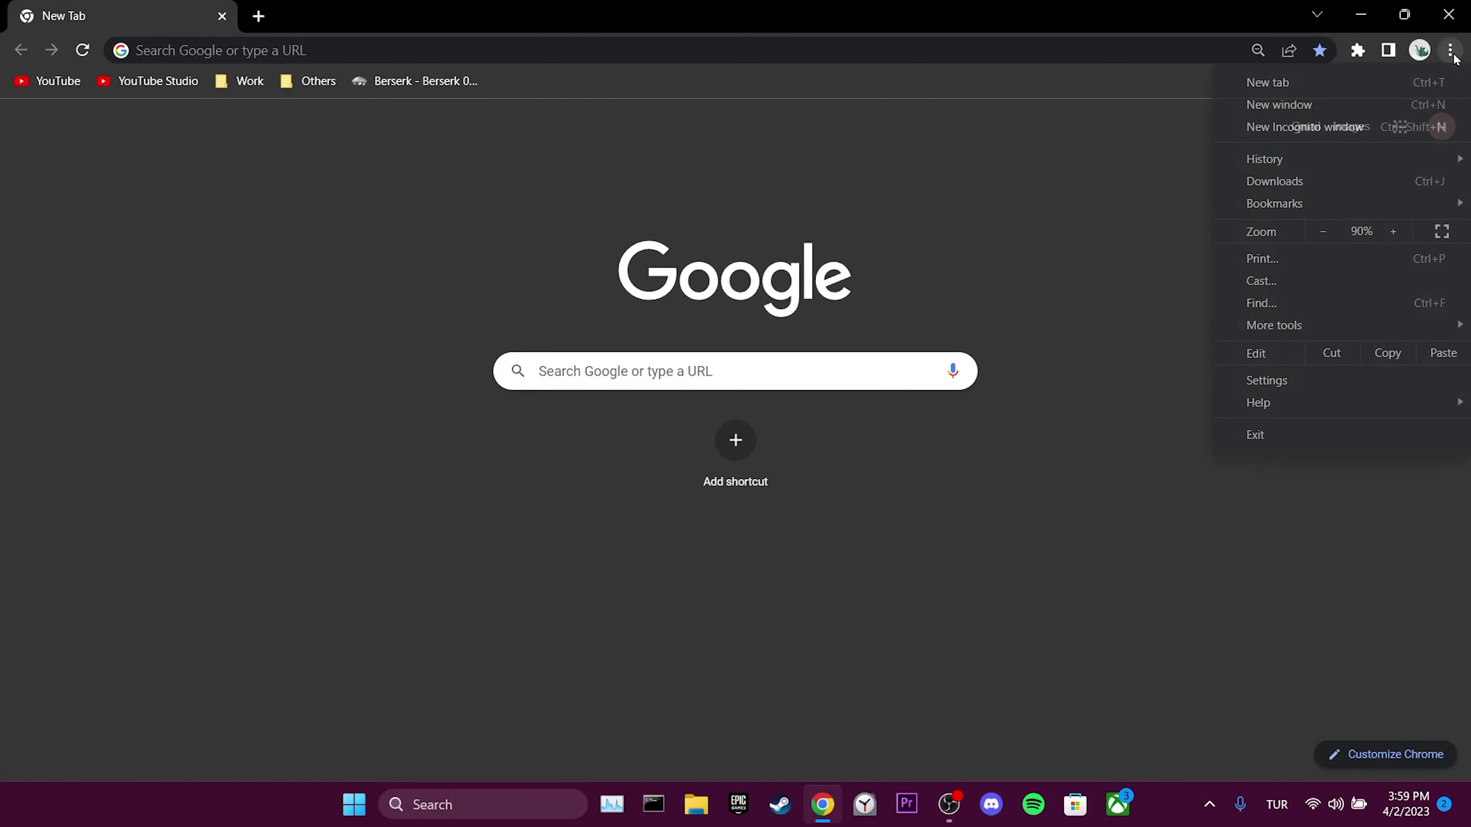
click(1332, 383)
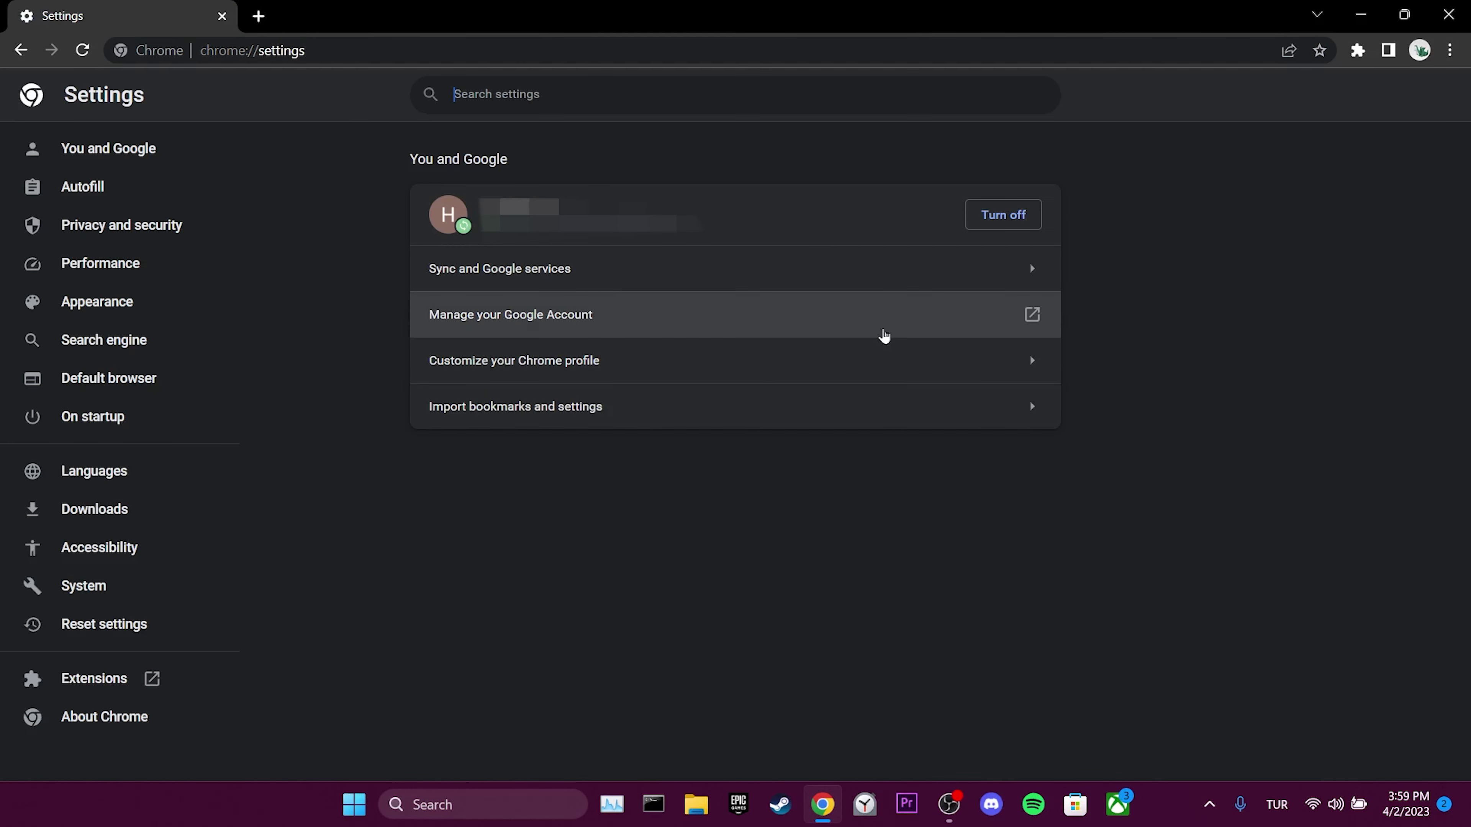
click(172, 230)
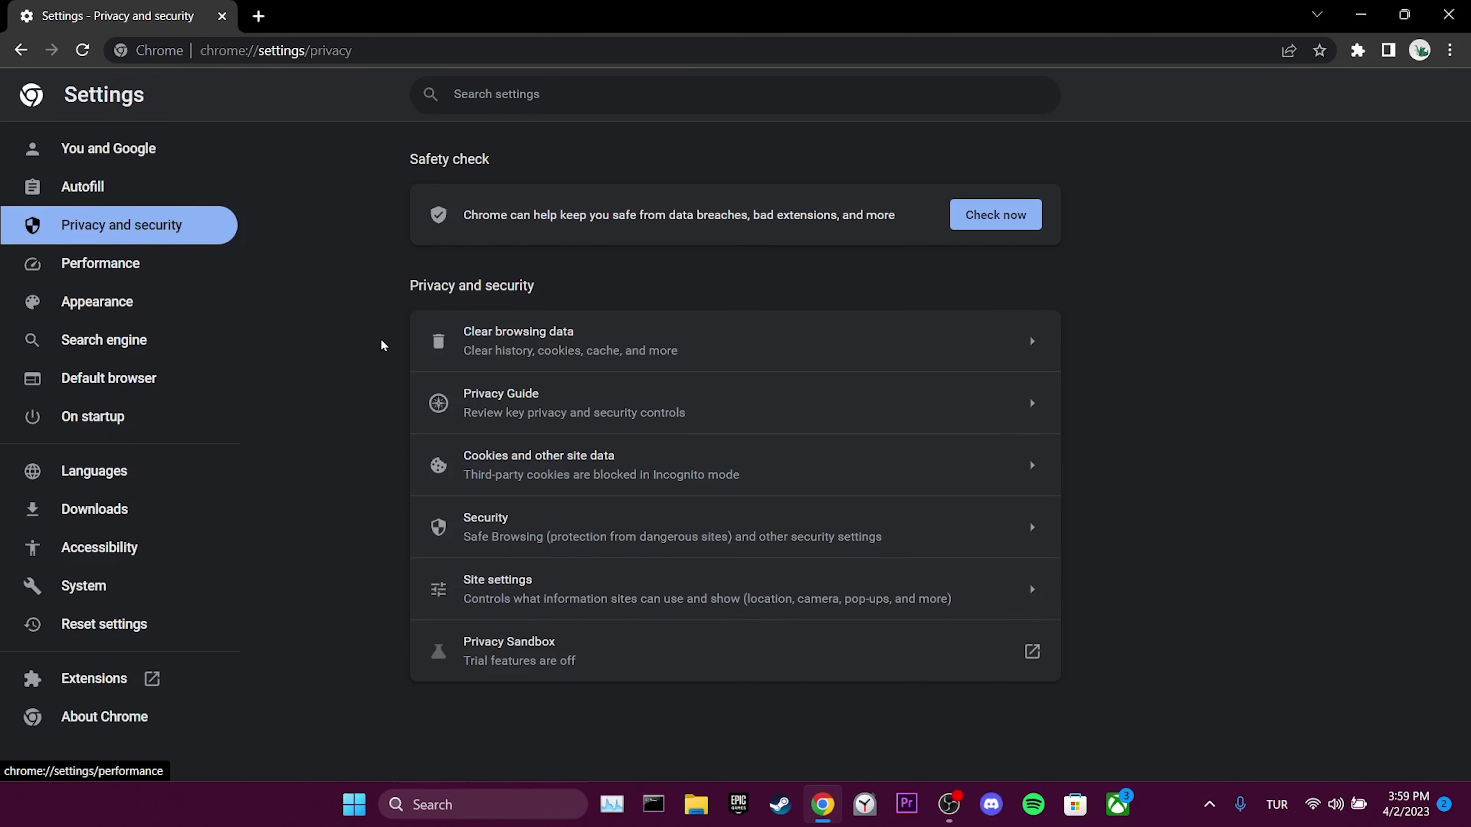
click(681, 469)
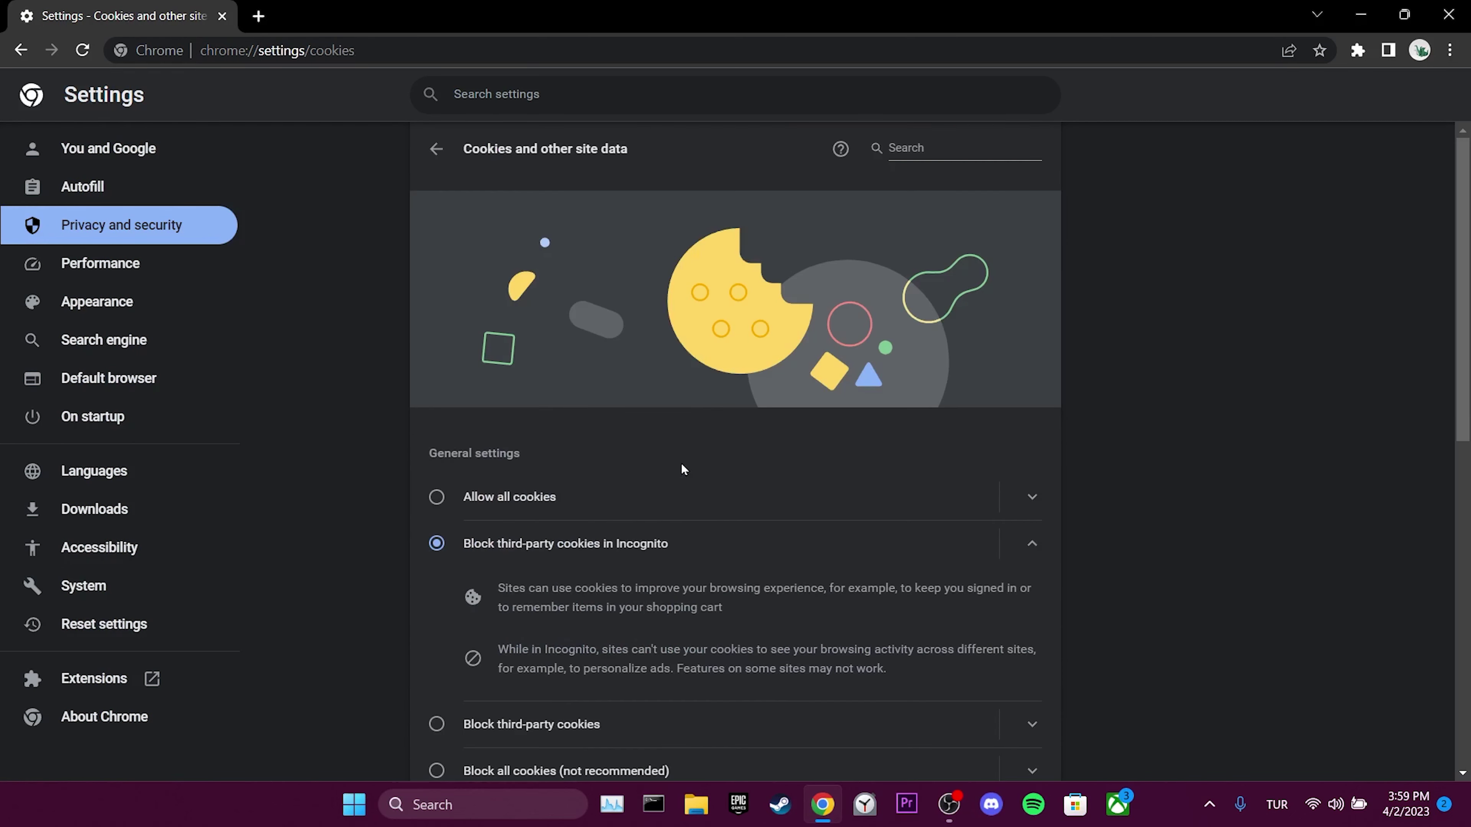
scroll(1110, 510, down, 8)
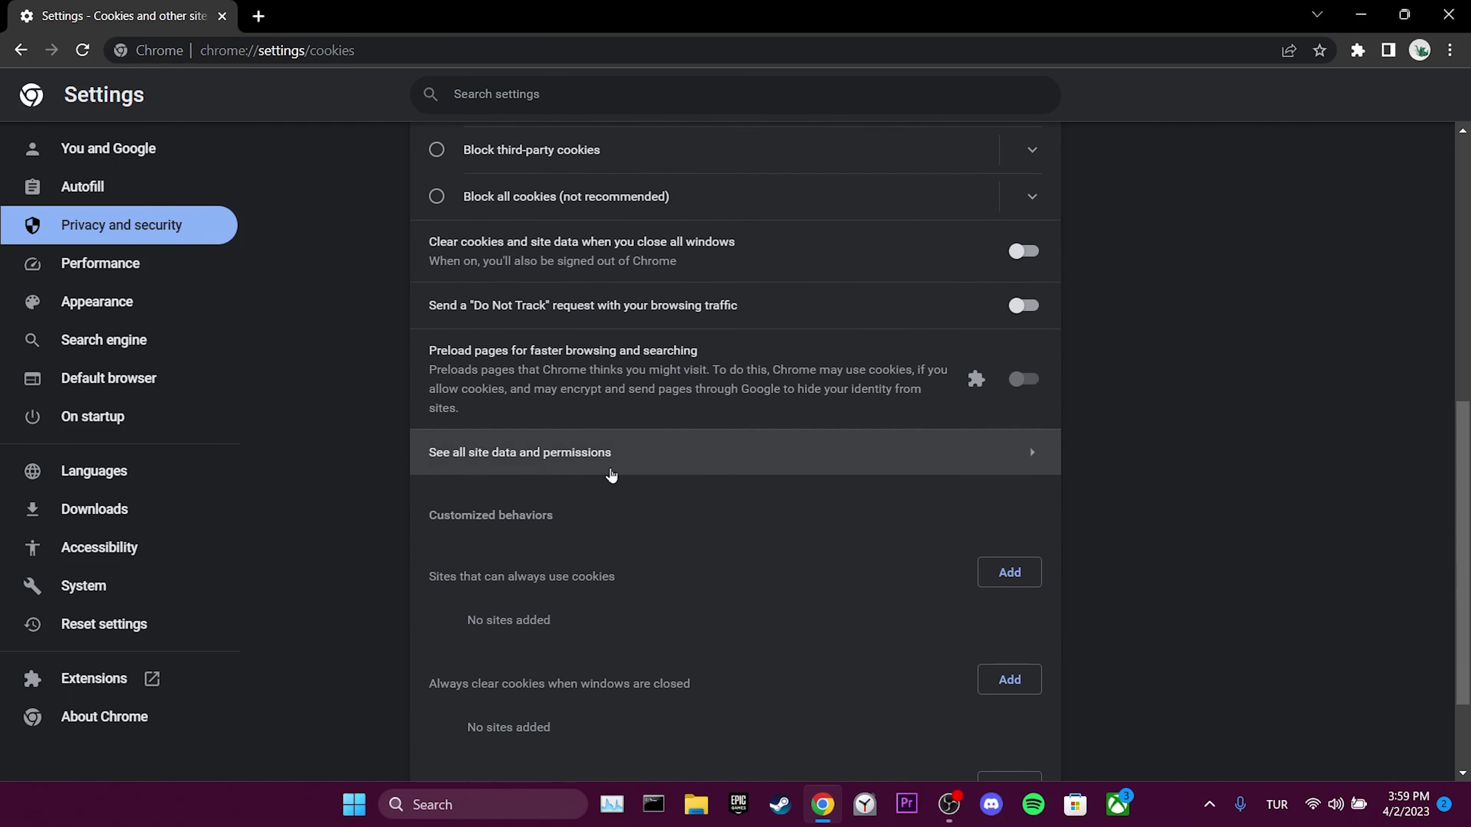
click(542, 468)
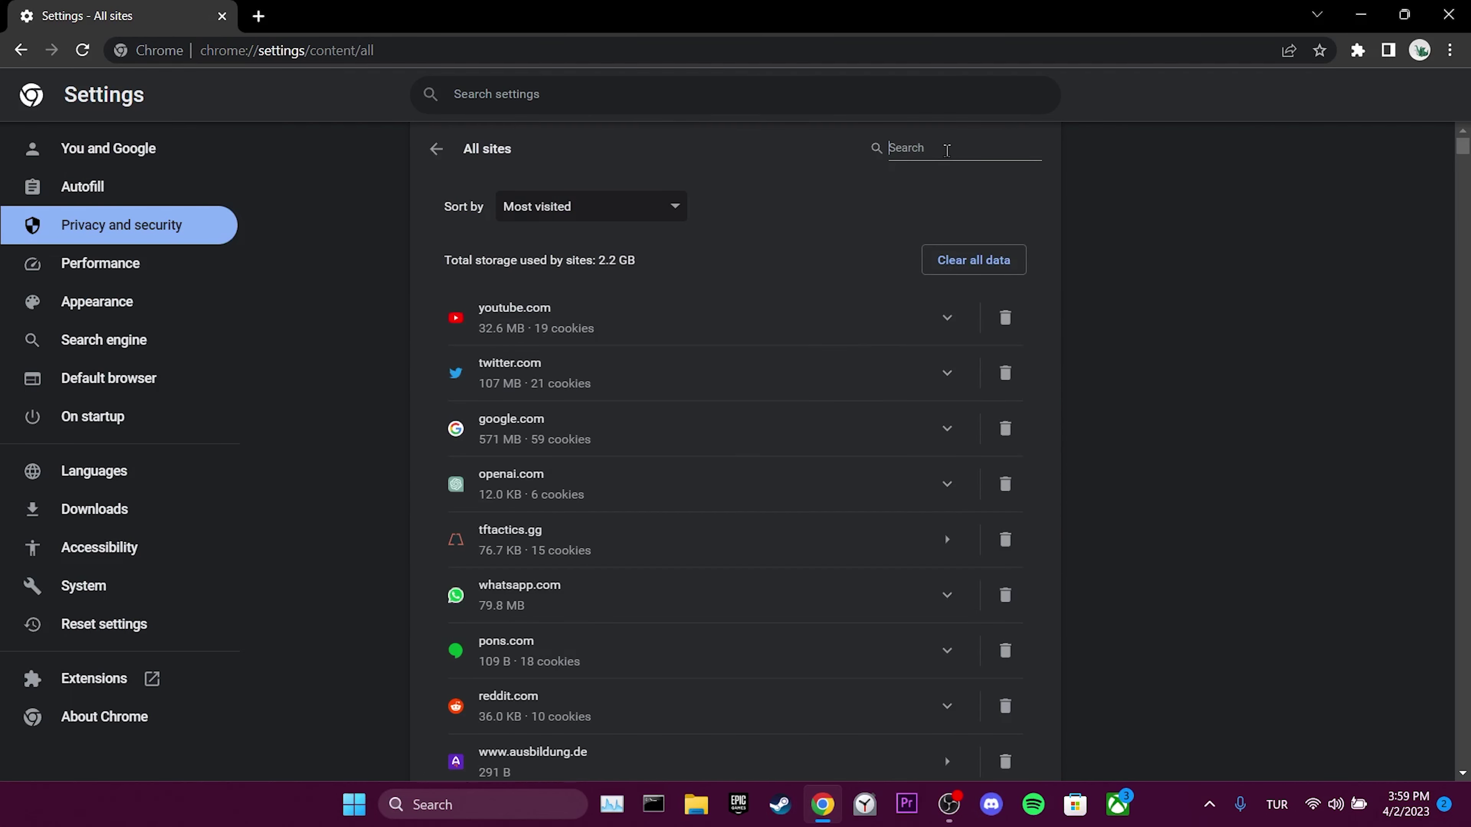
Search the stored sites for 'roblox' and clear roblox.com's data.
click(944, 149)
text(roblox)
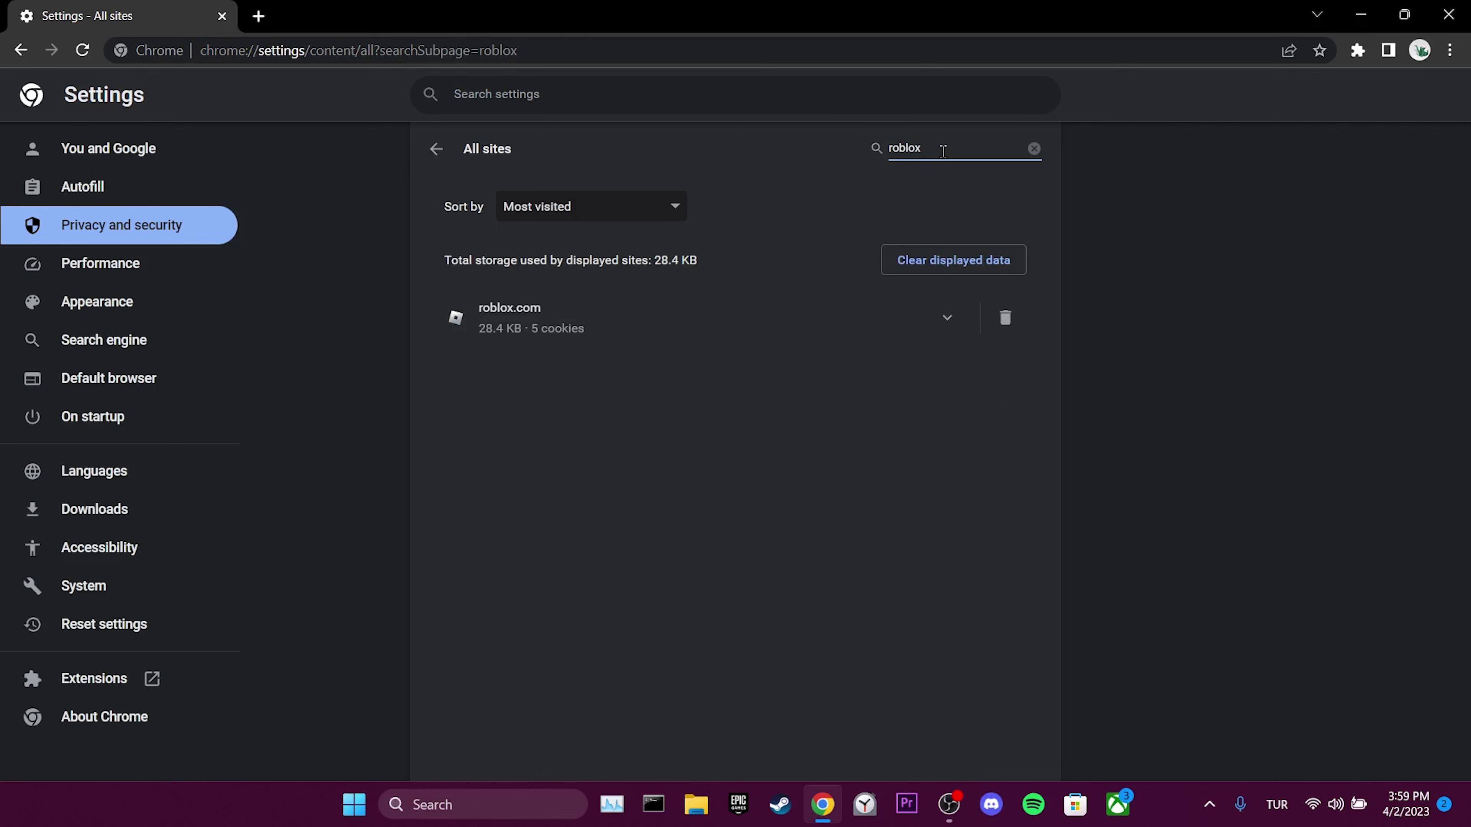
click(1002, 316)
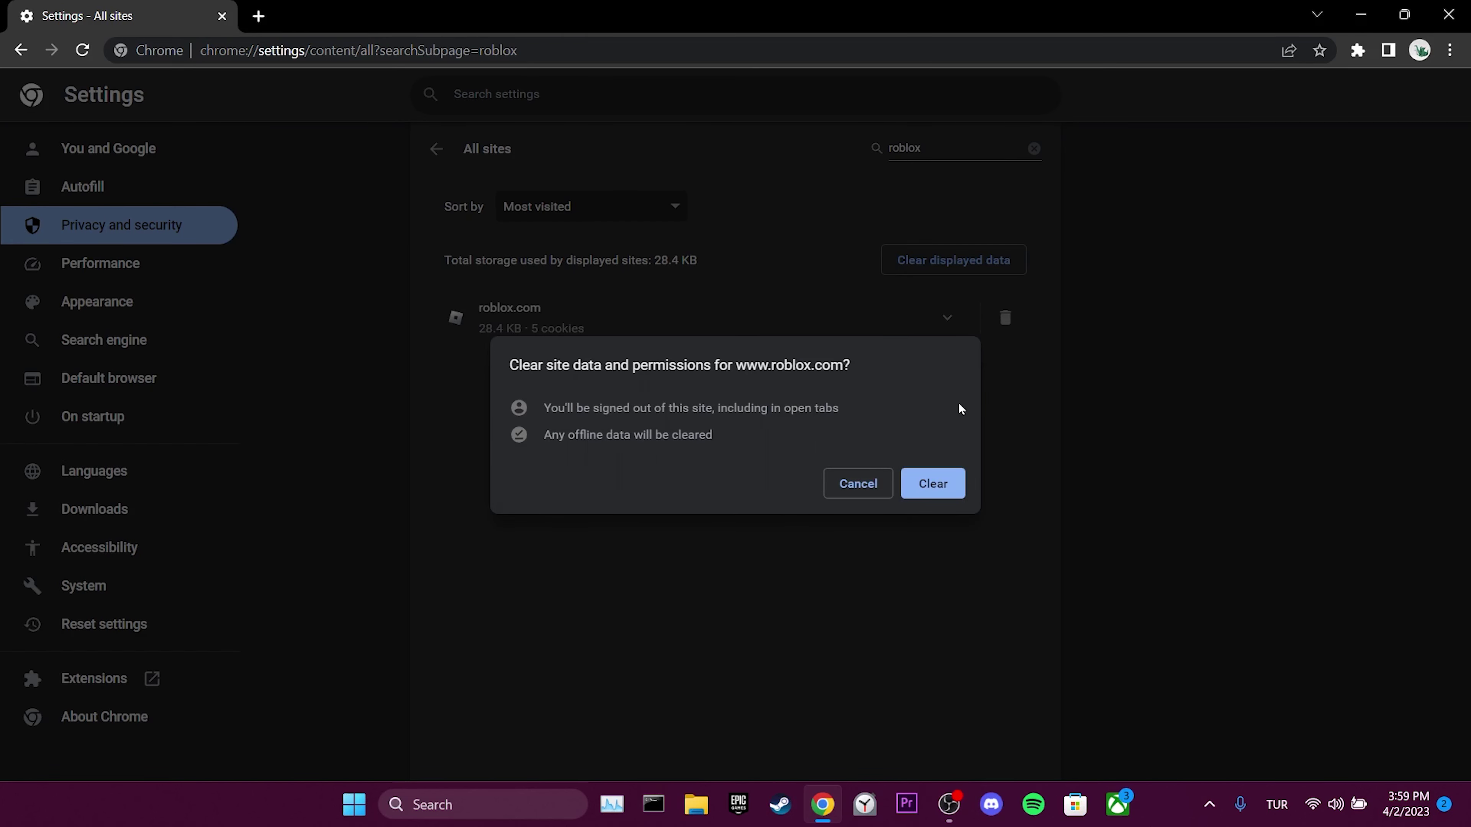
click(932, 484)
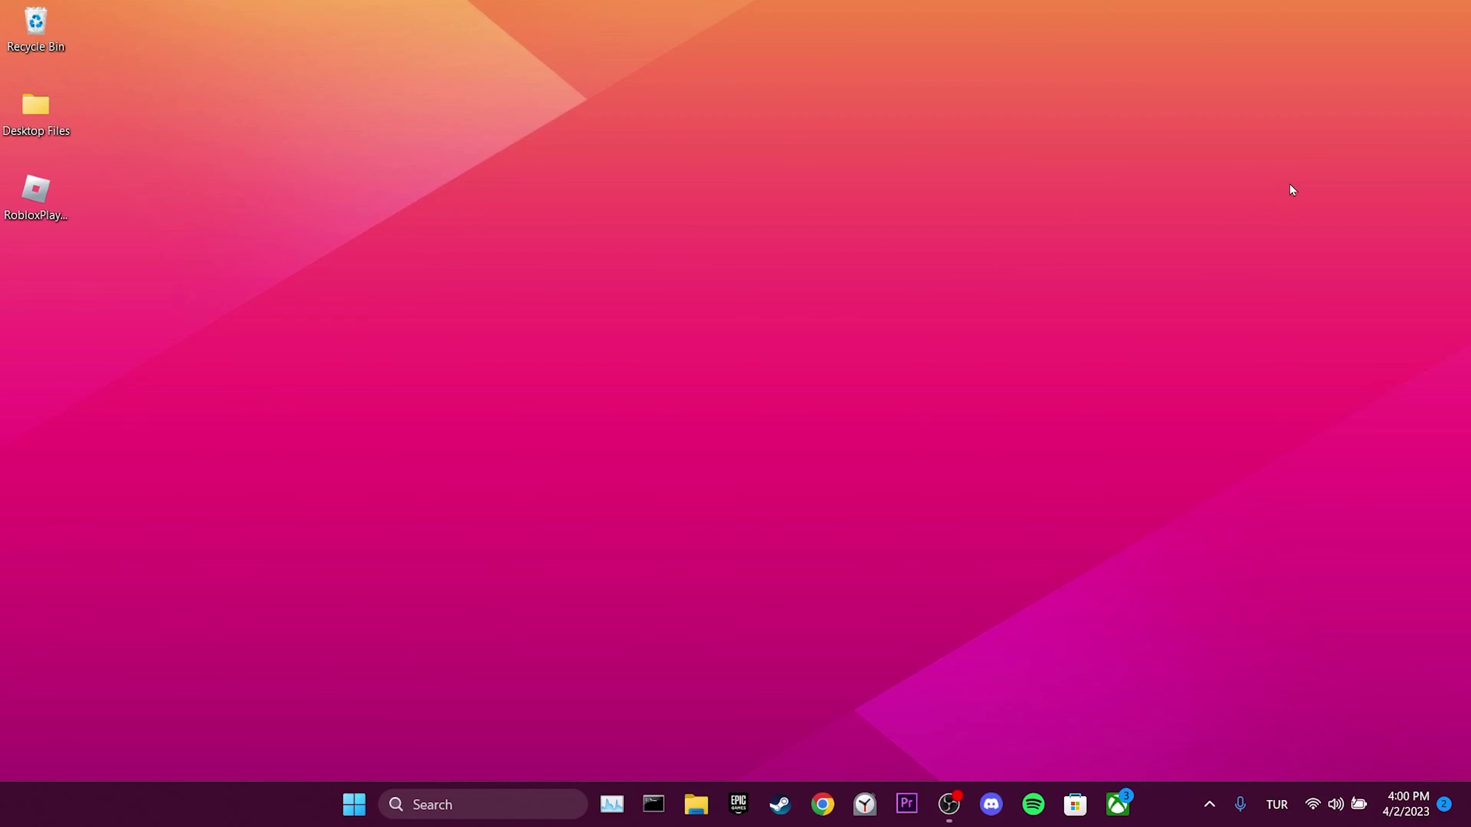
Open Control Panel and go to System and Security > Windows Defender Firewall > allowed apps.
click(405, 803)
text(control panel)
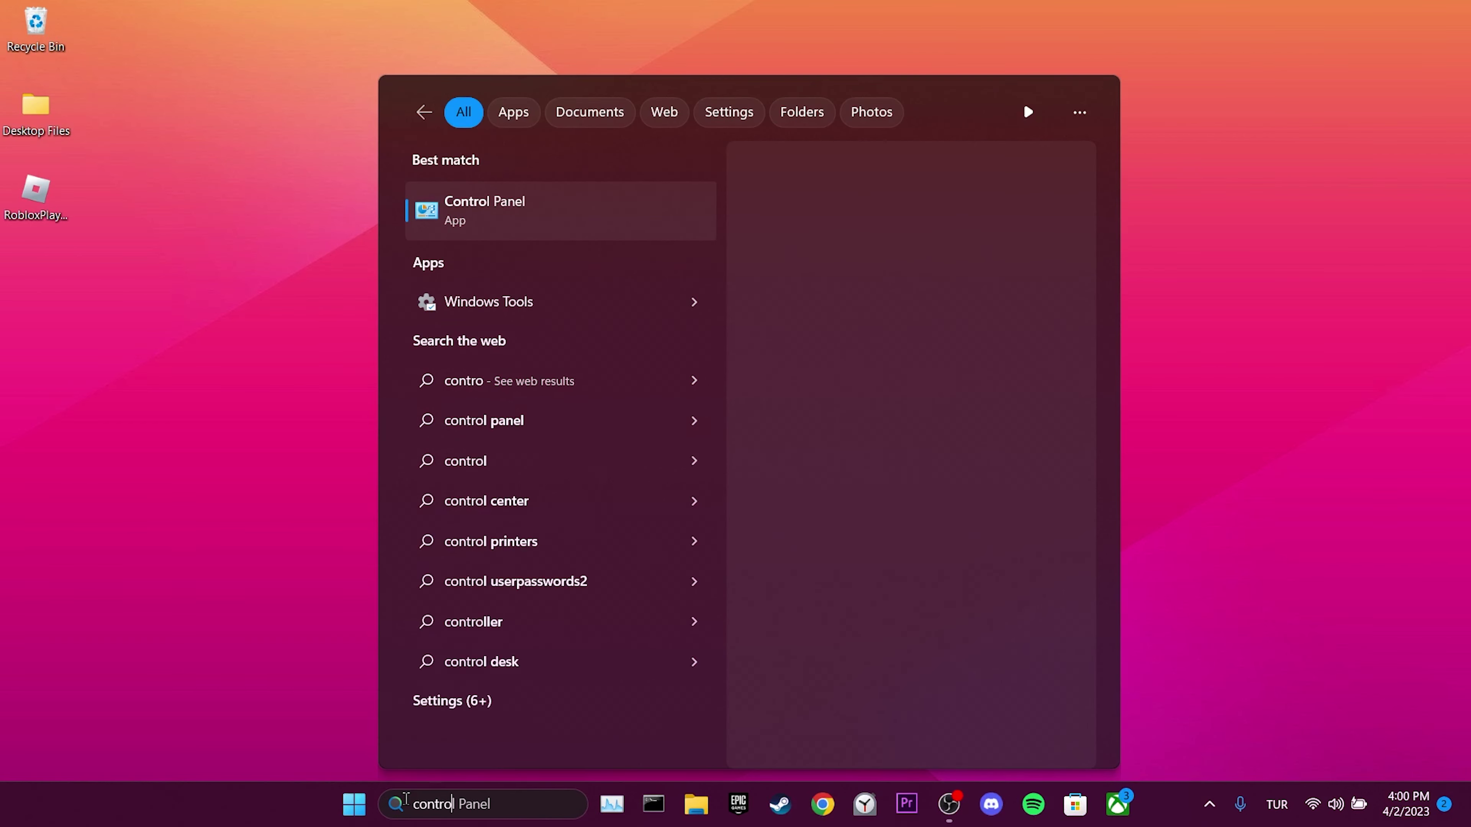
click(507, 210)
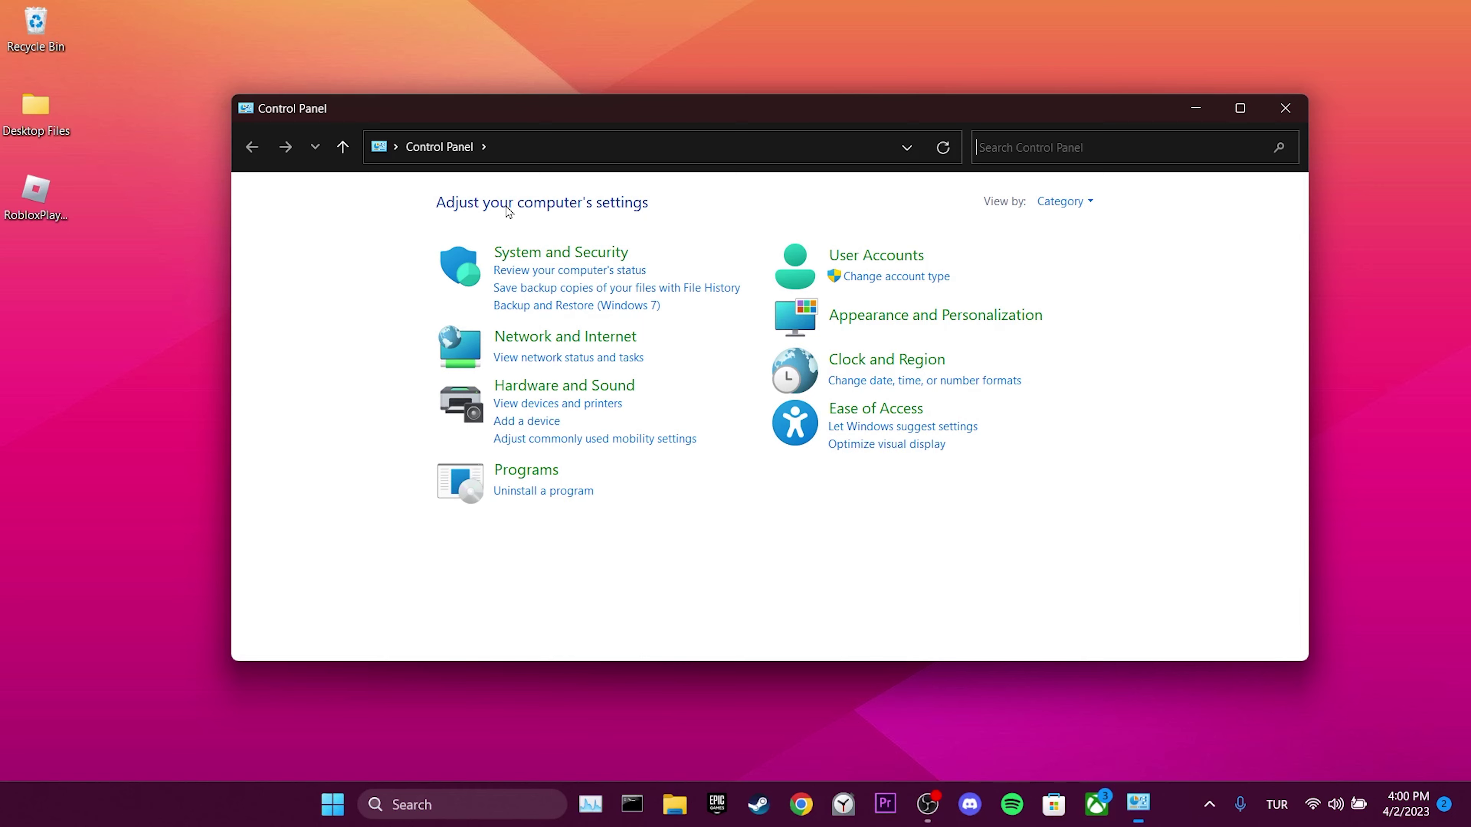
click(561, 255)
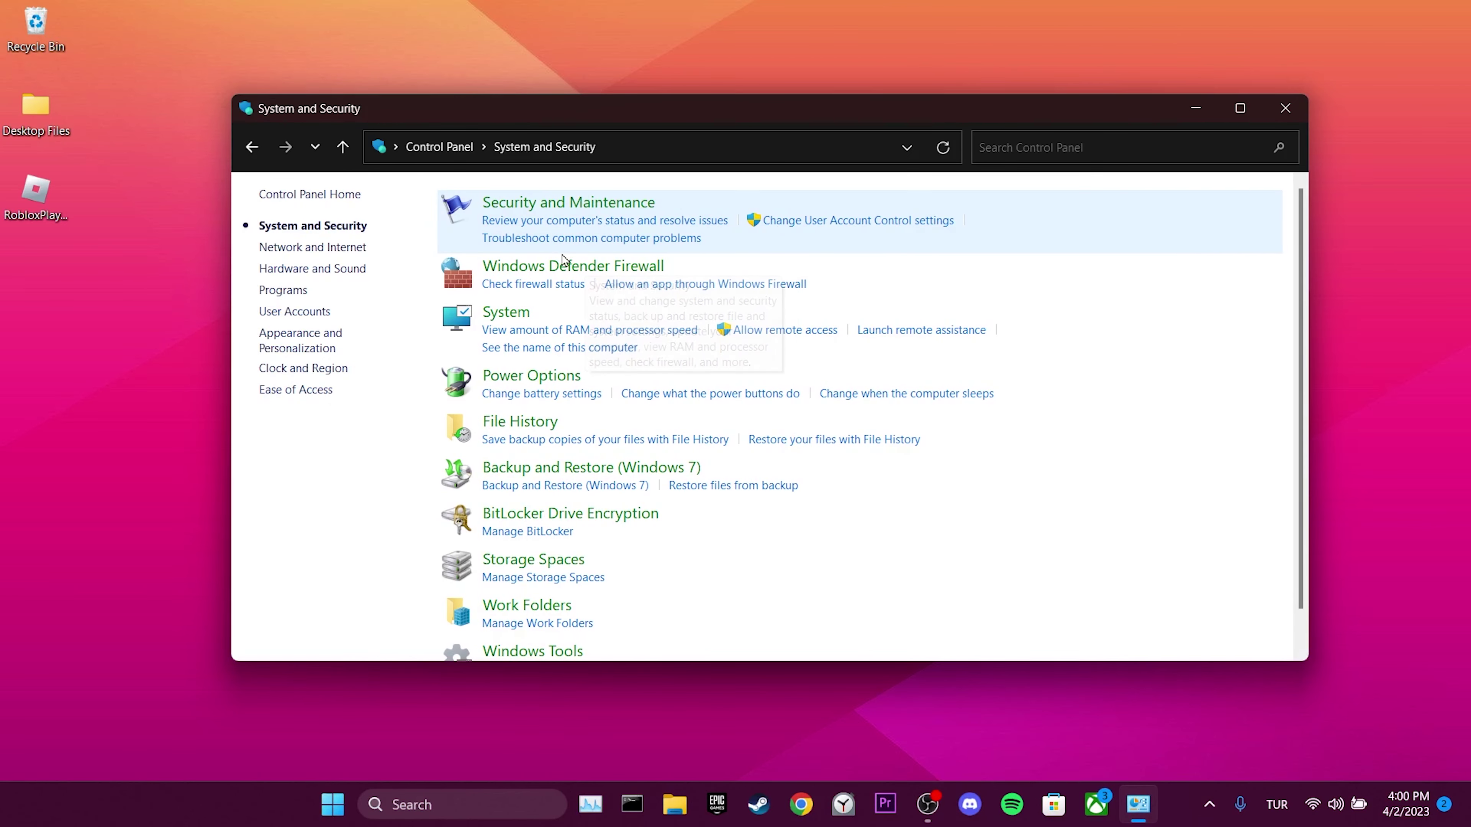
click(547, 268)
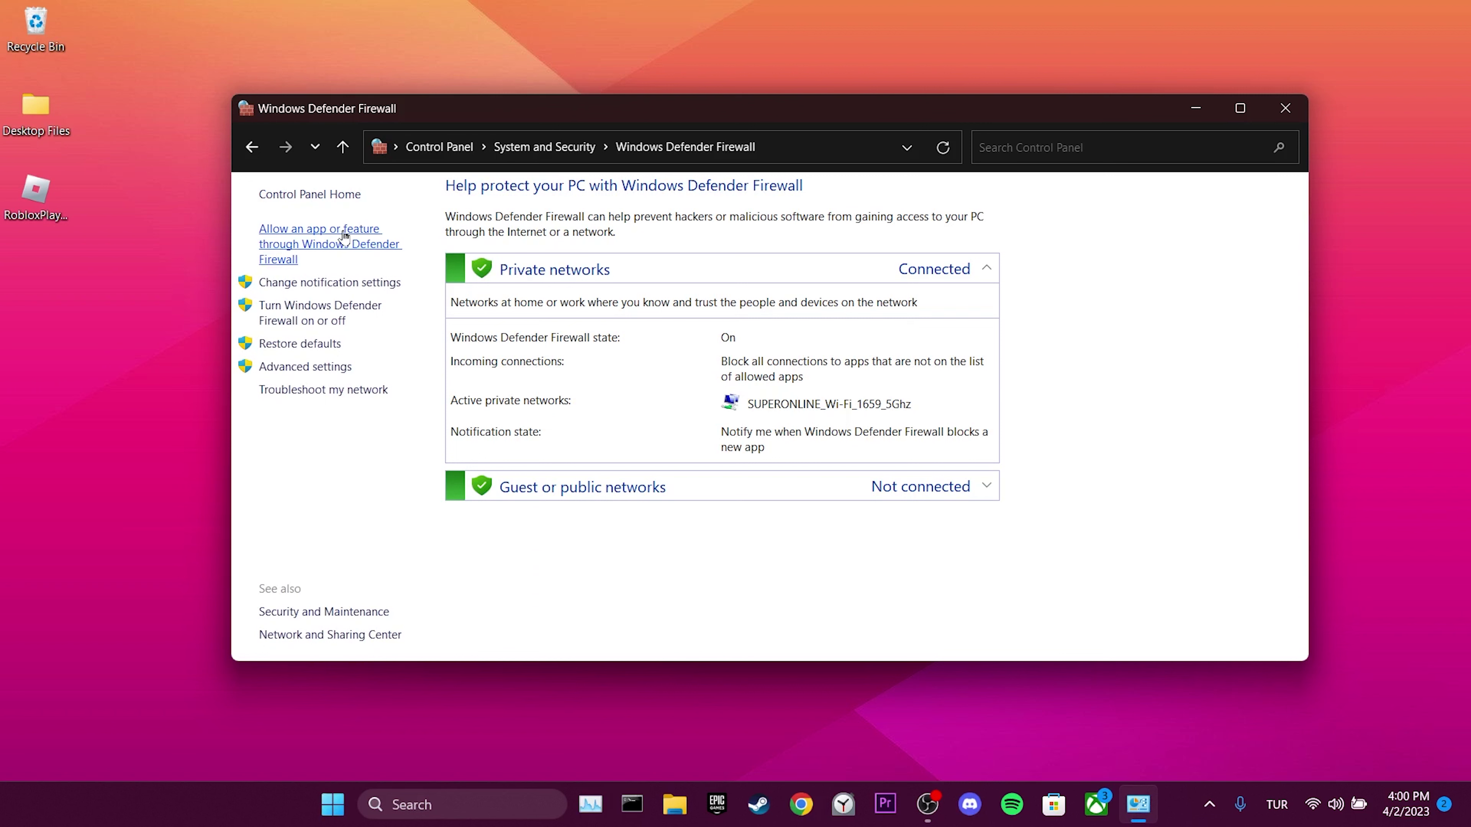
click(313, 236)
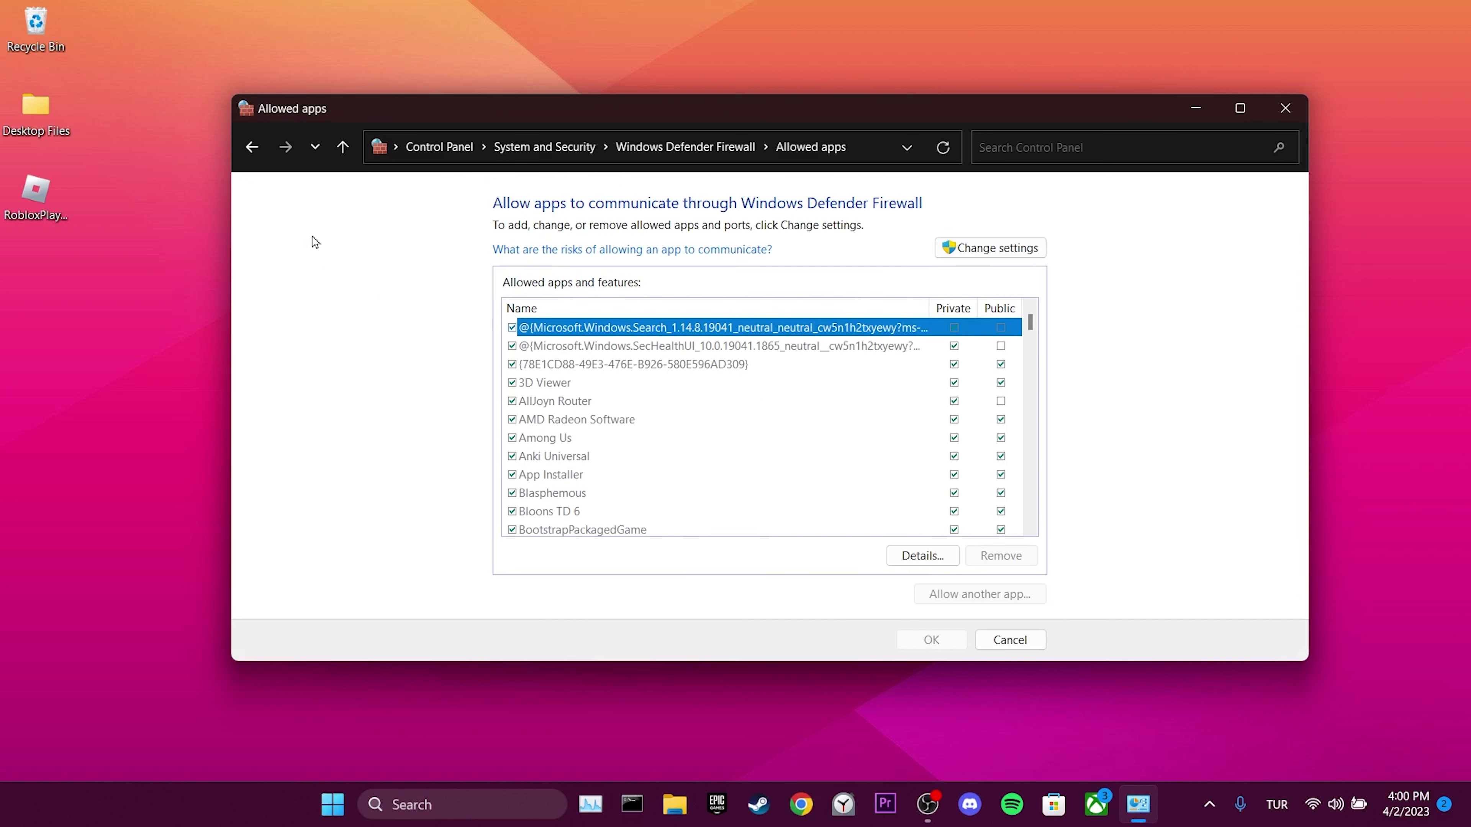
Unlock the allowed apps list, start adding another app, and browse to Program Files (x86)\Roblox.
click(985, 255)
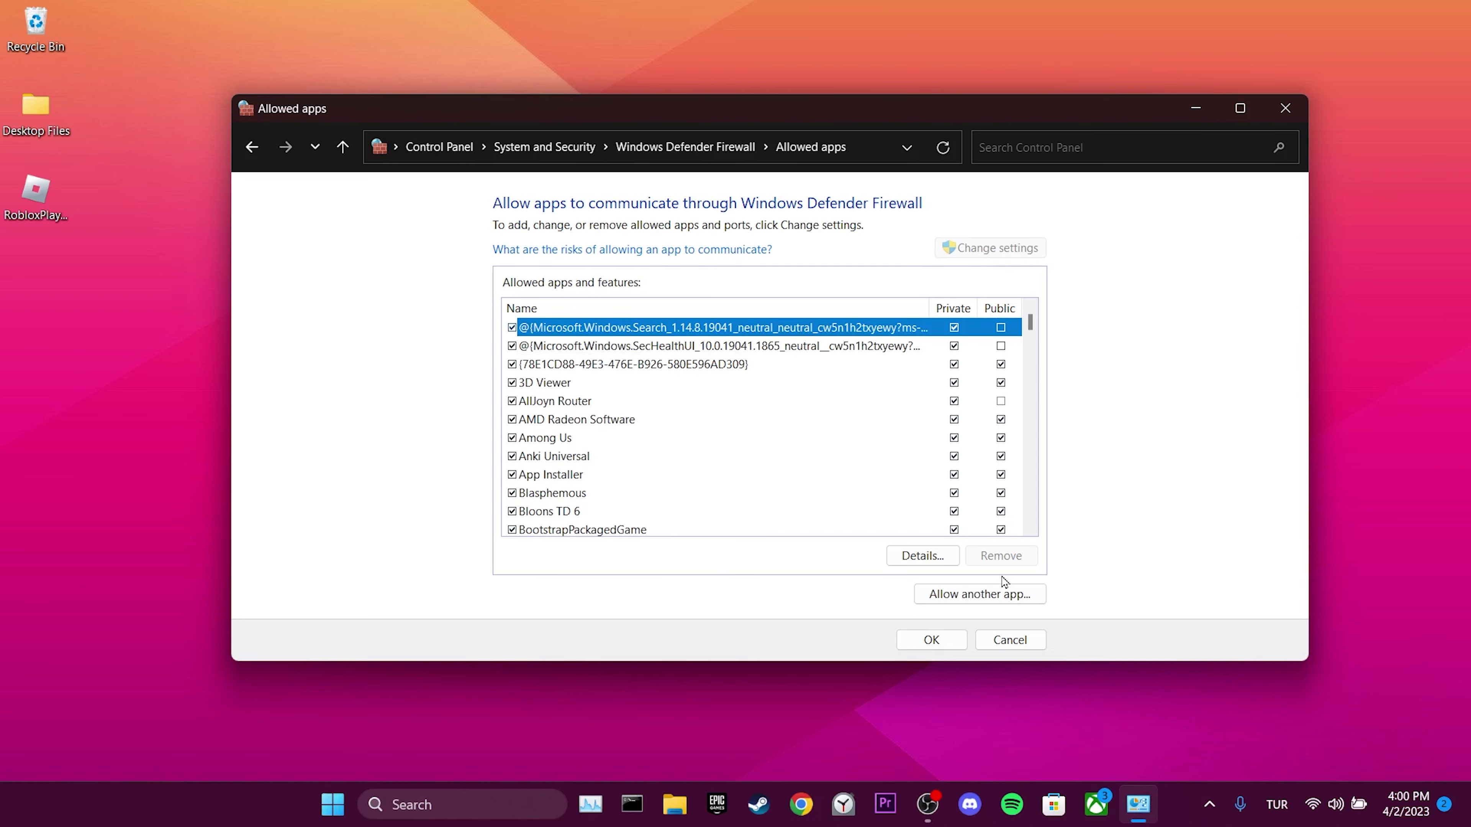
click(994, 602)
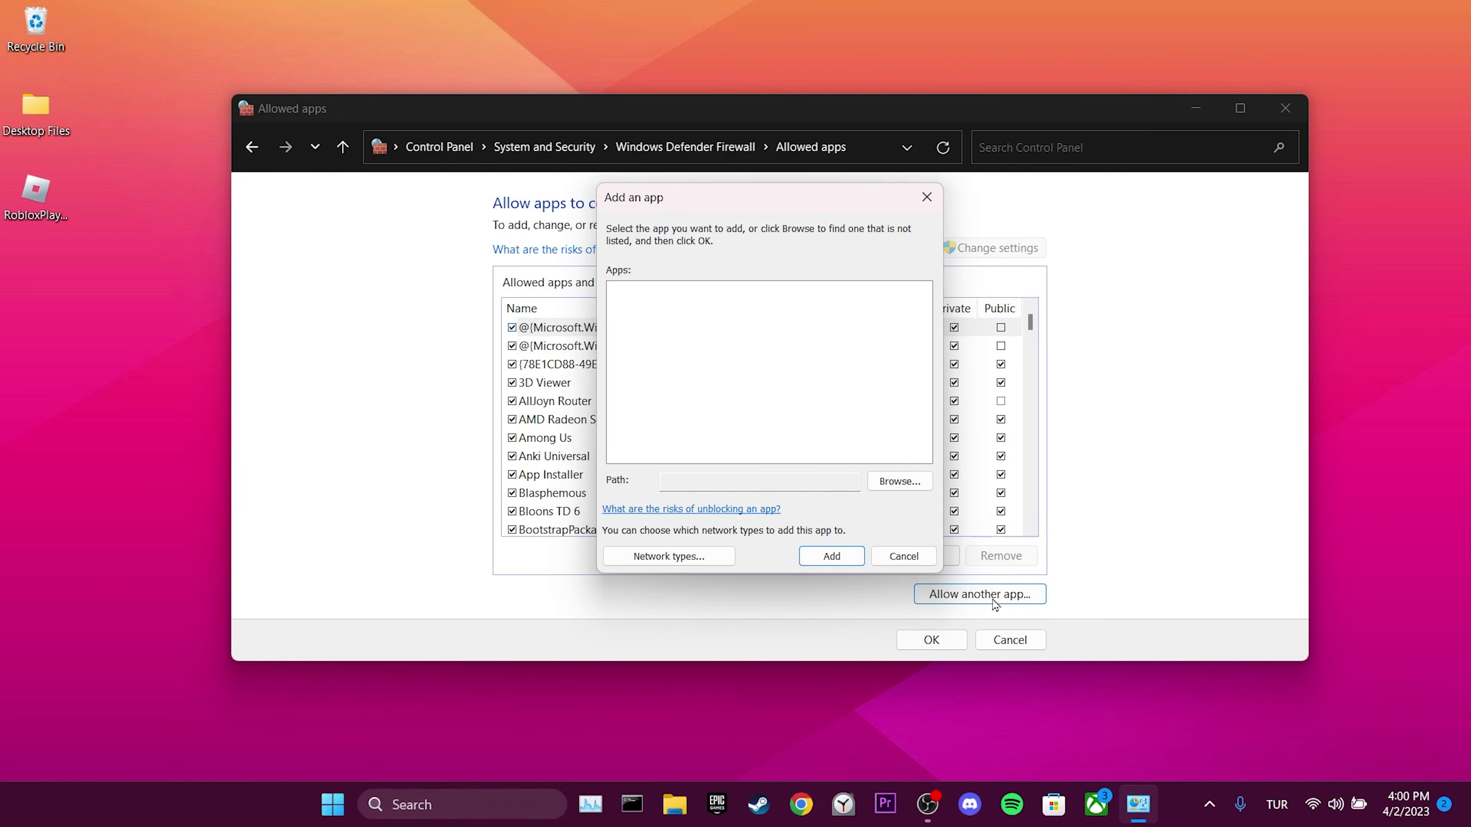
click(906, 486)
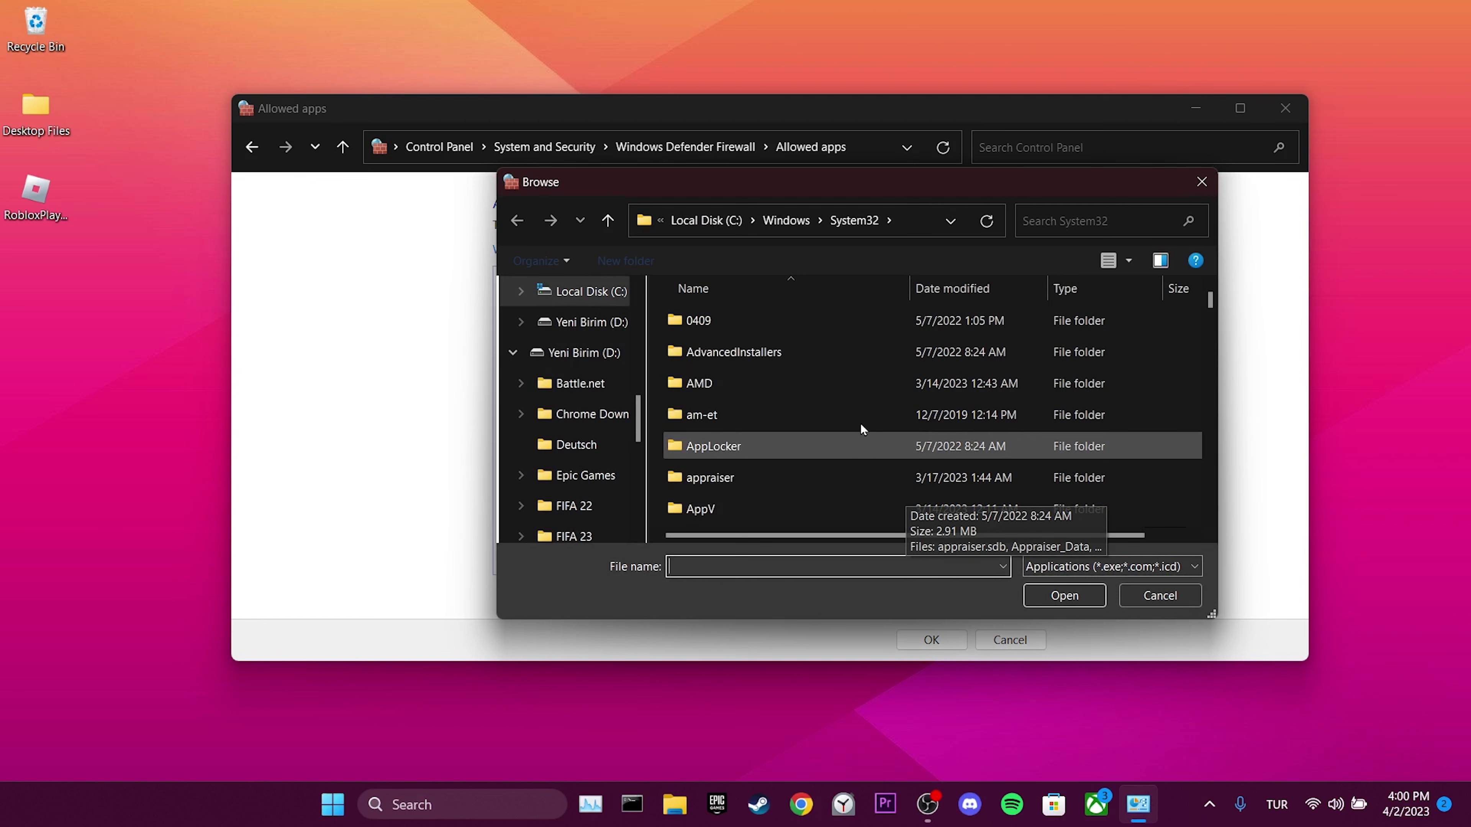
click(715, 221)
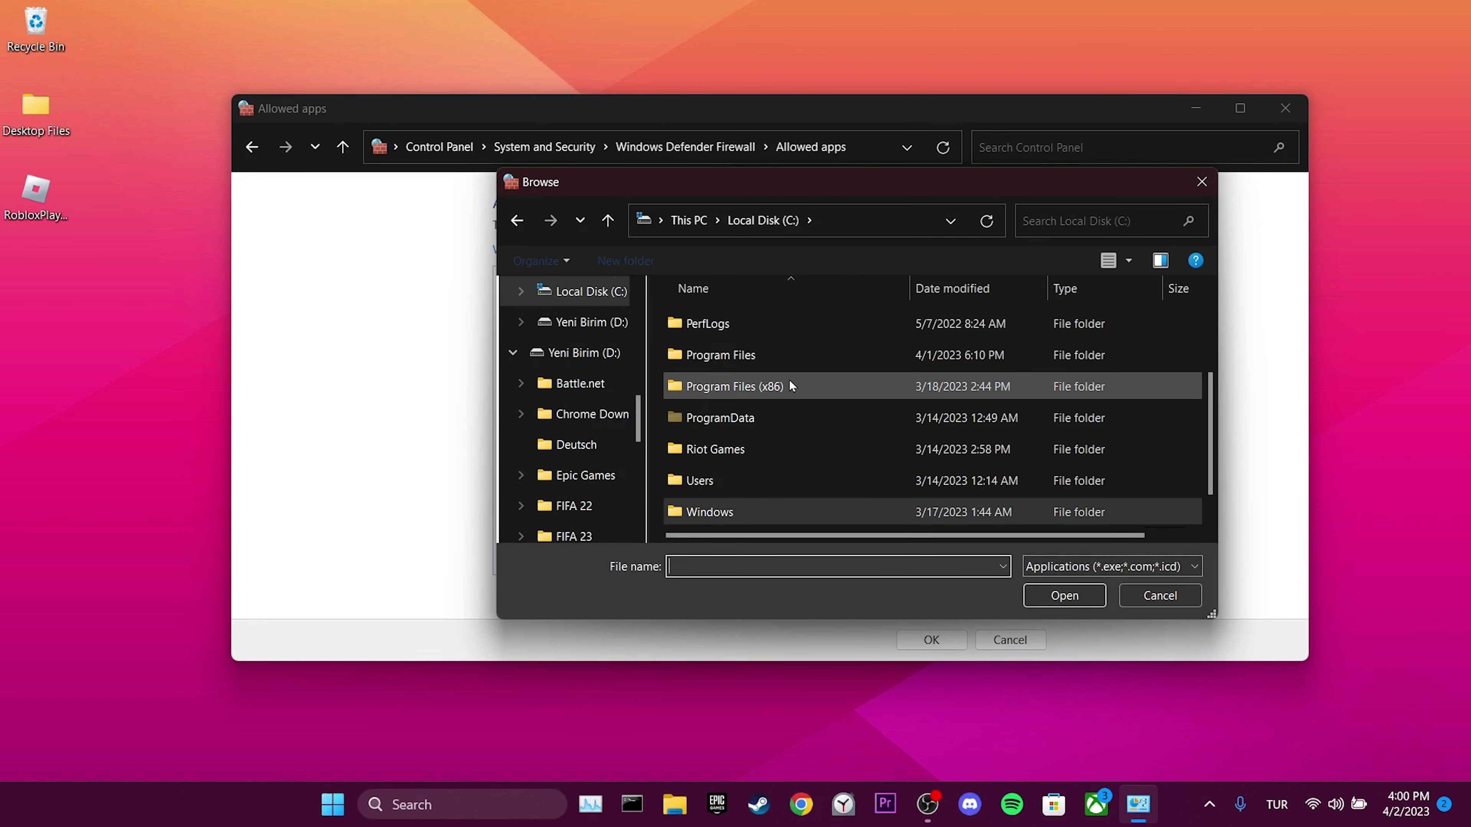
double_click(745, 386)
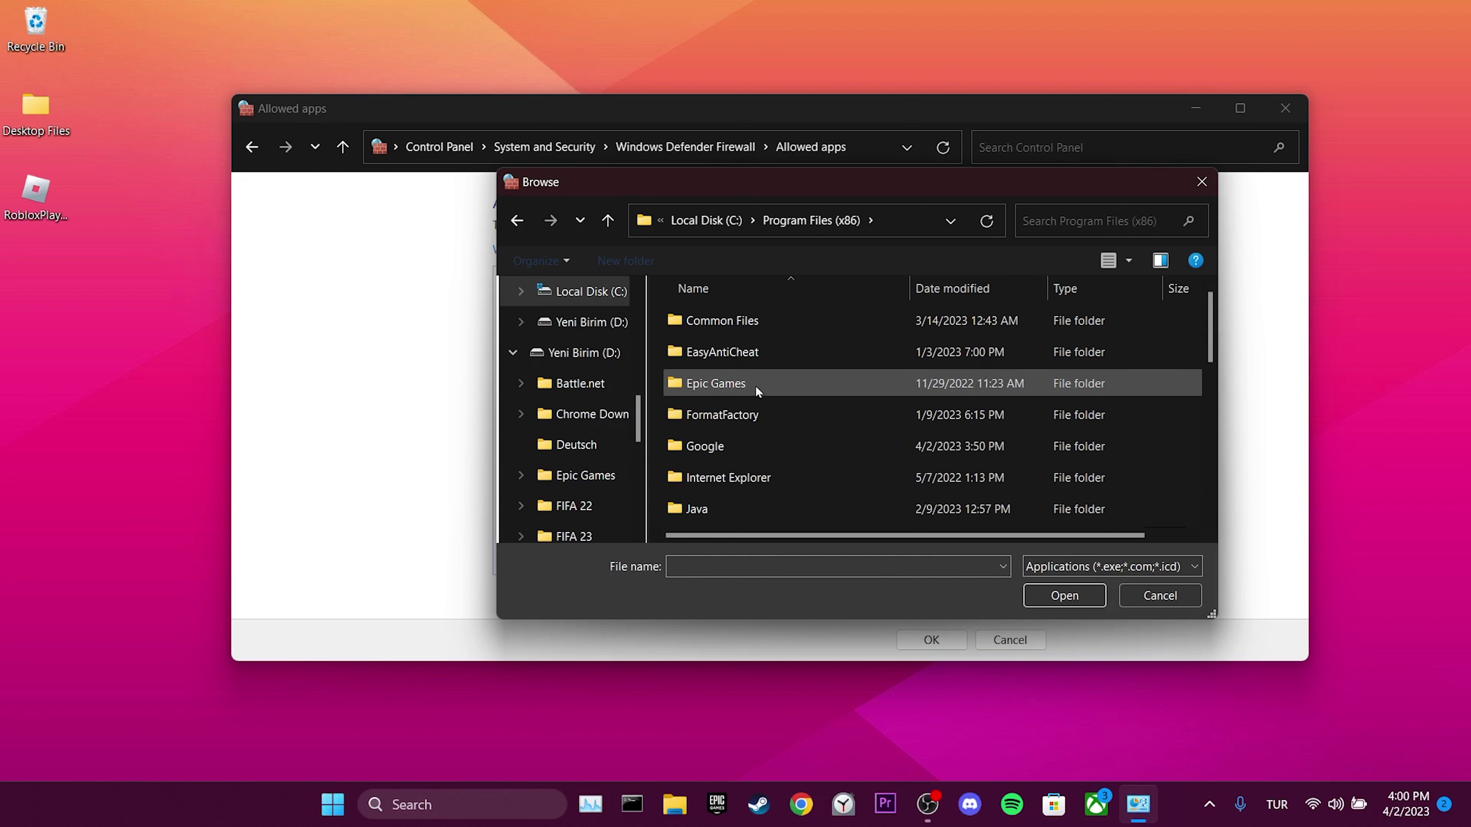
scroll(824, 379, down, 3)
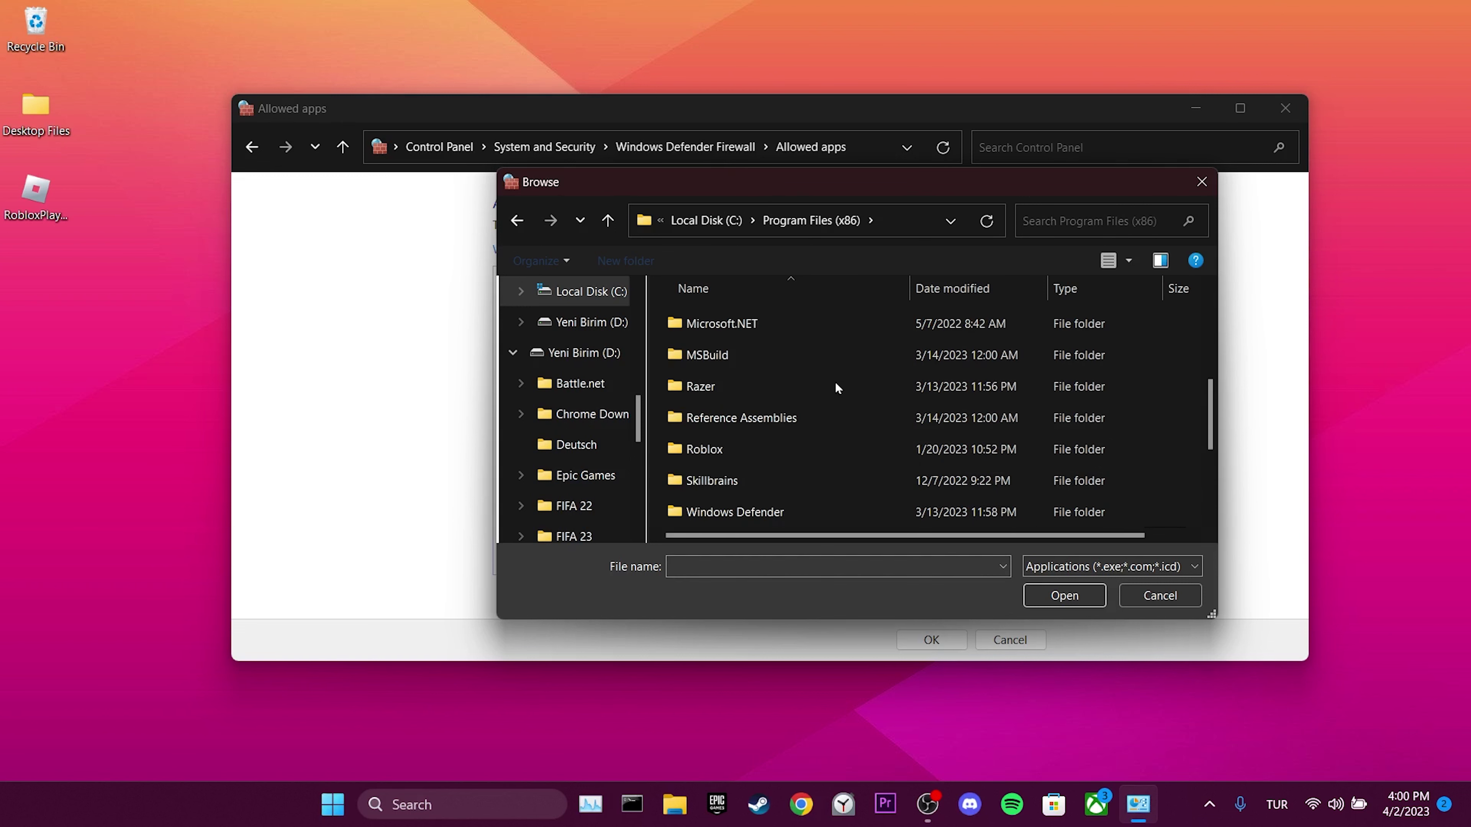
double_click(735, 448)
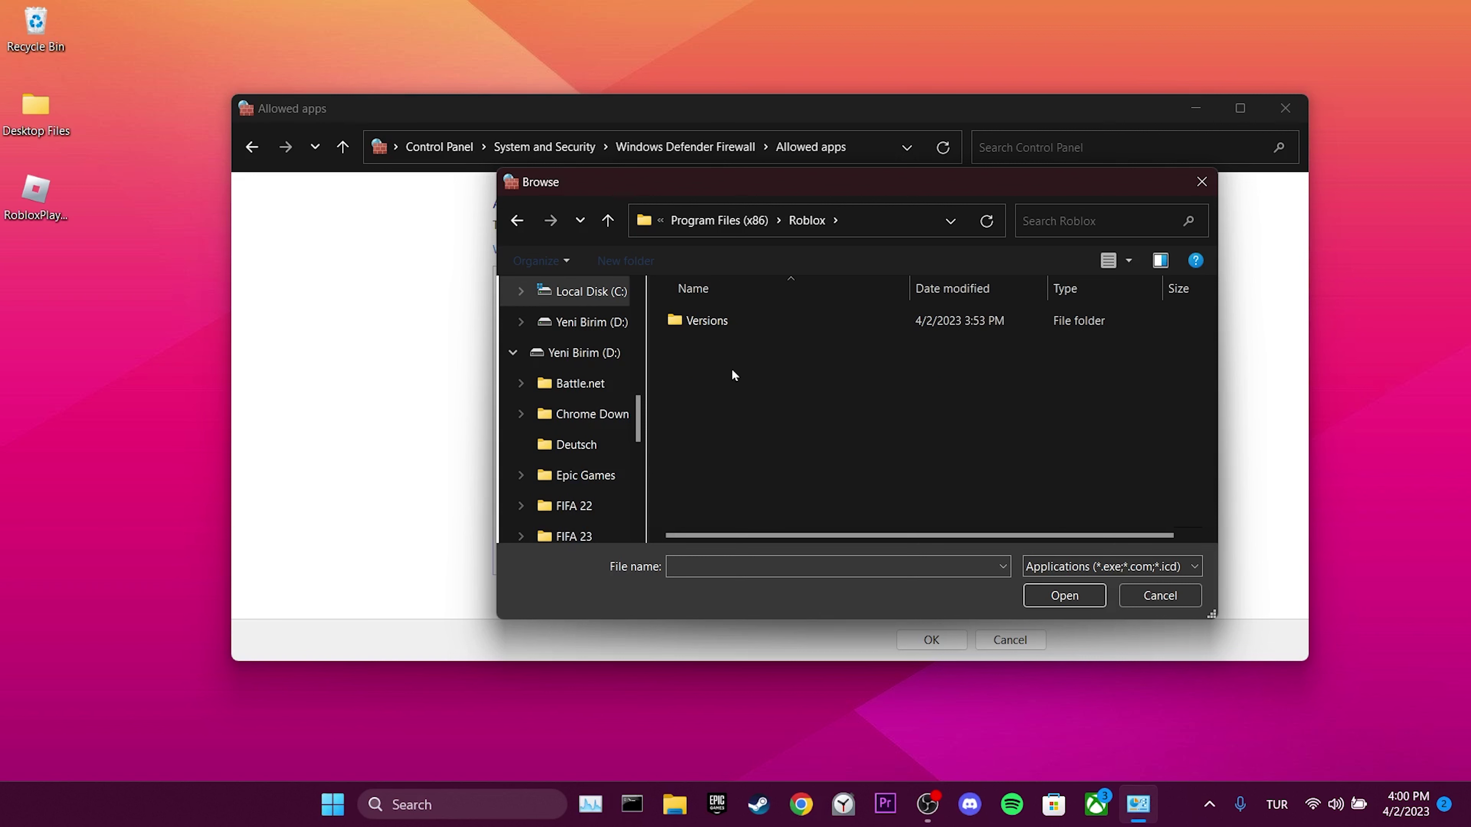
Pick RobloxPlayerLauncher from Versions\version-b7209bbd7dd04d17 and add it to the allowed apps.
double_click(713, 319)
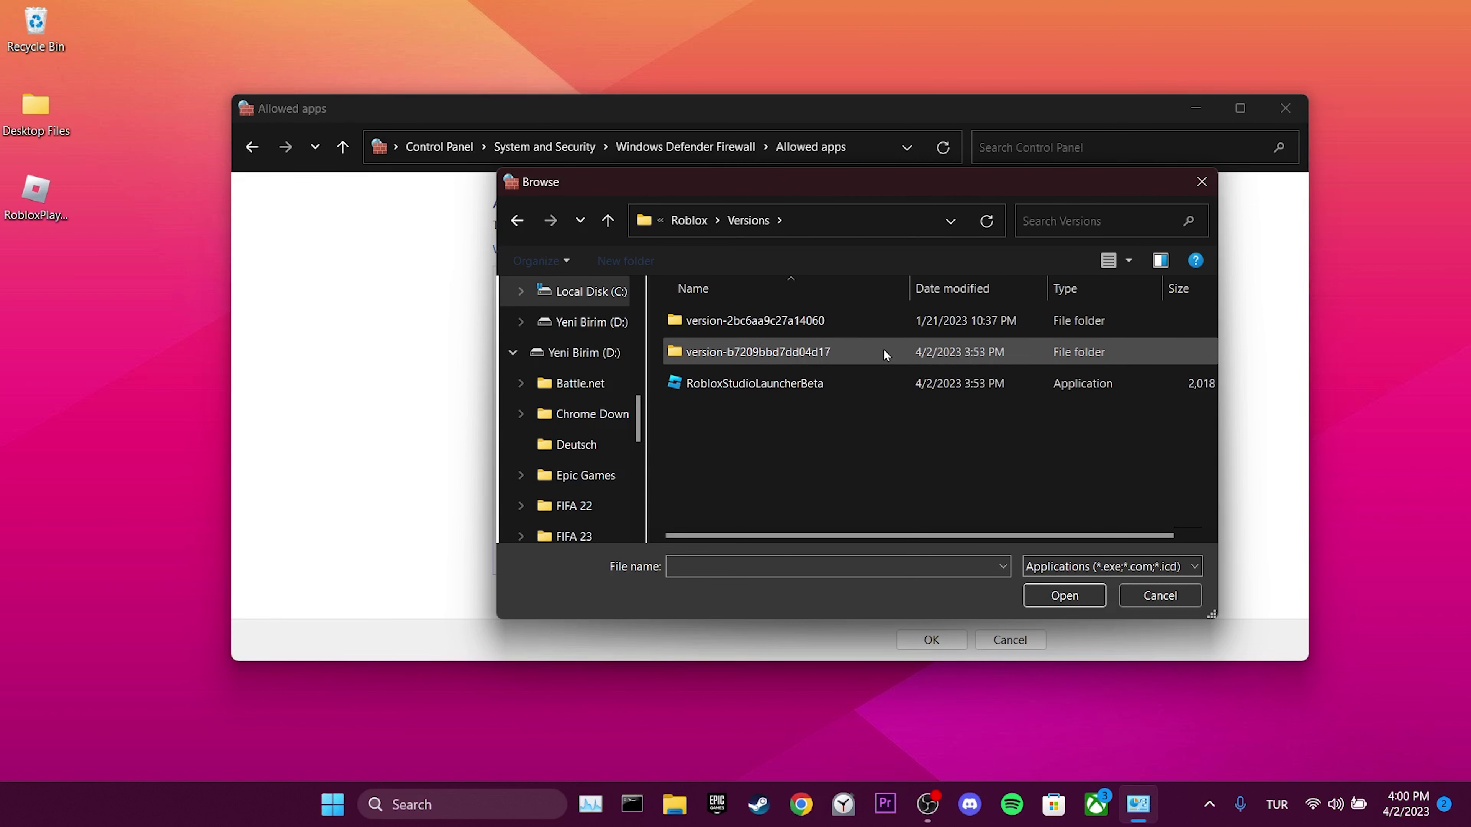
double_click(822, 352)
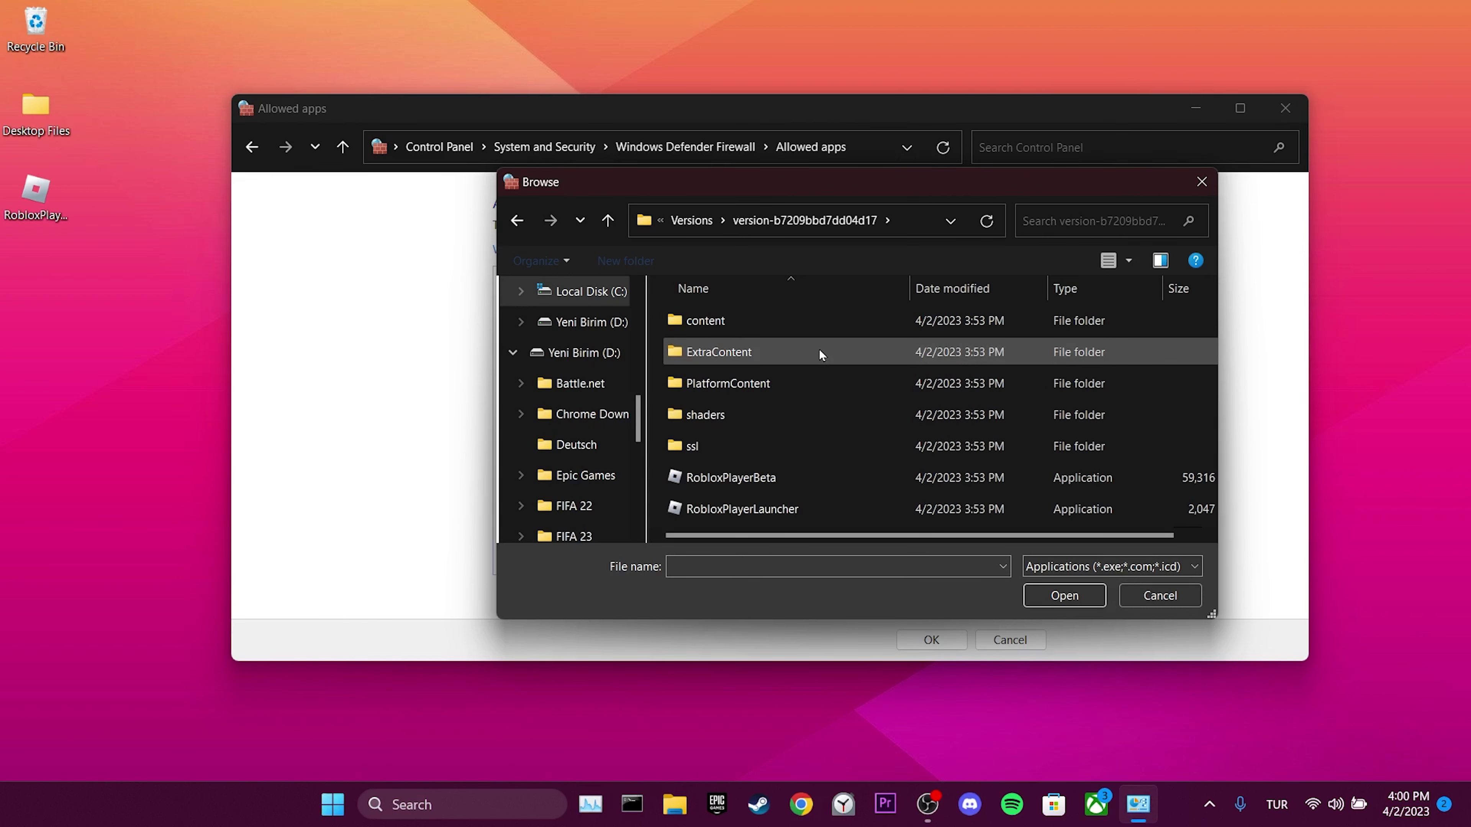
click(728, 510)
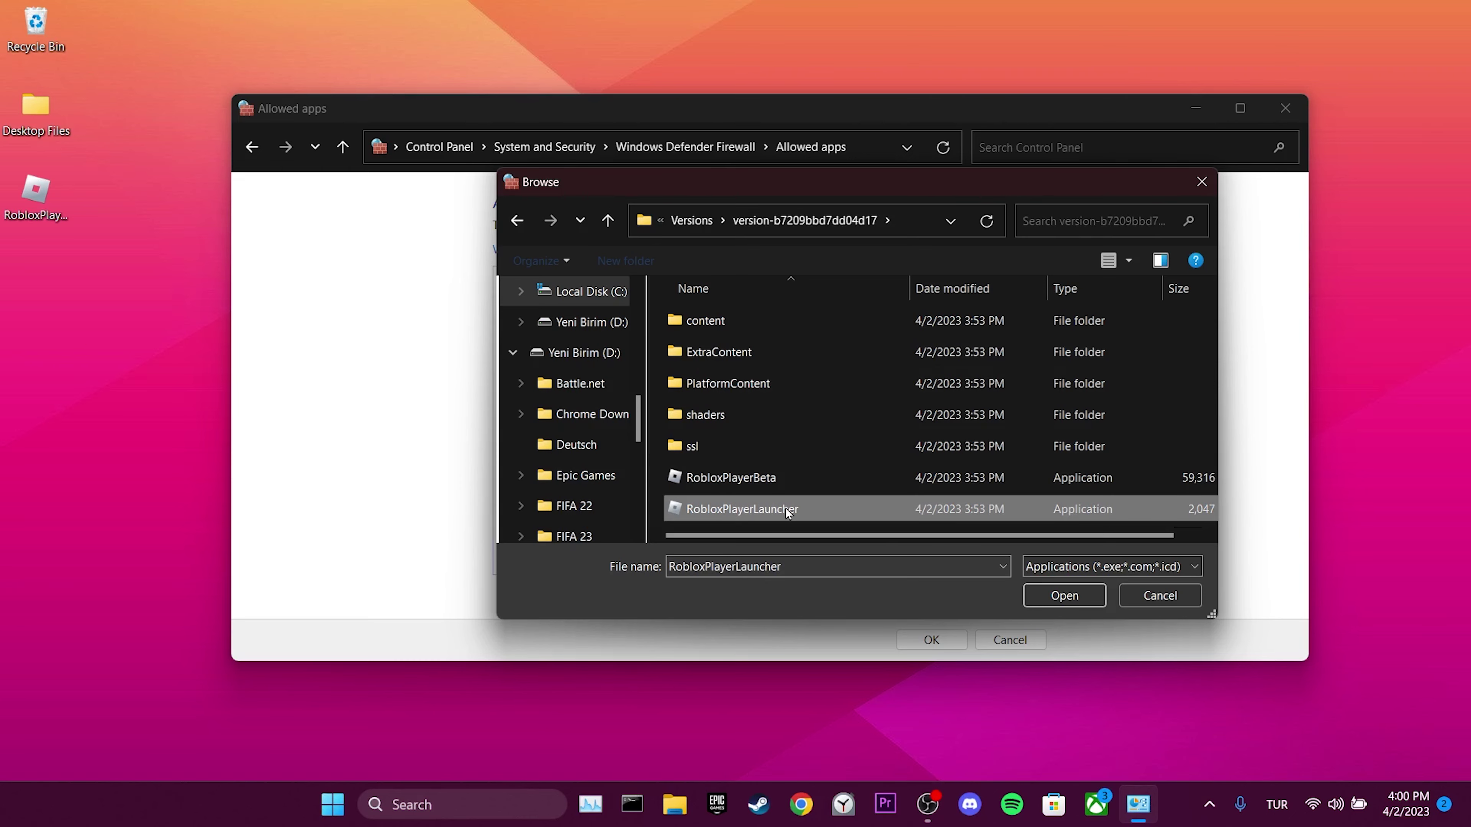
click(1045, 600)
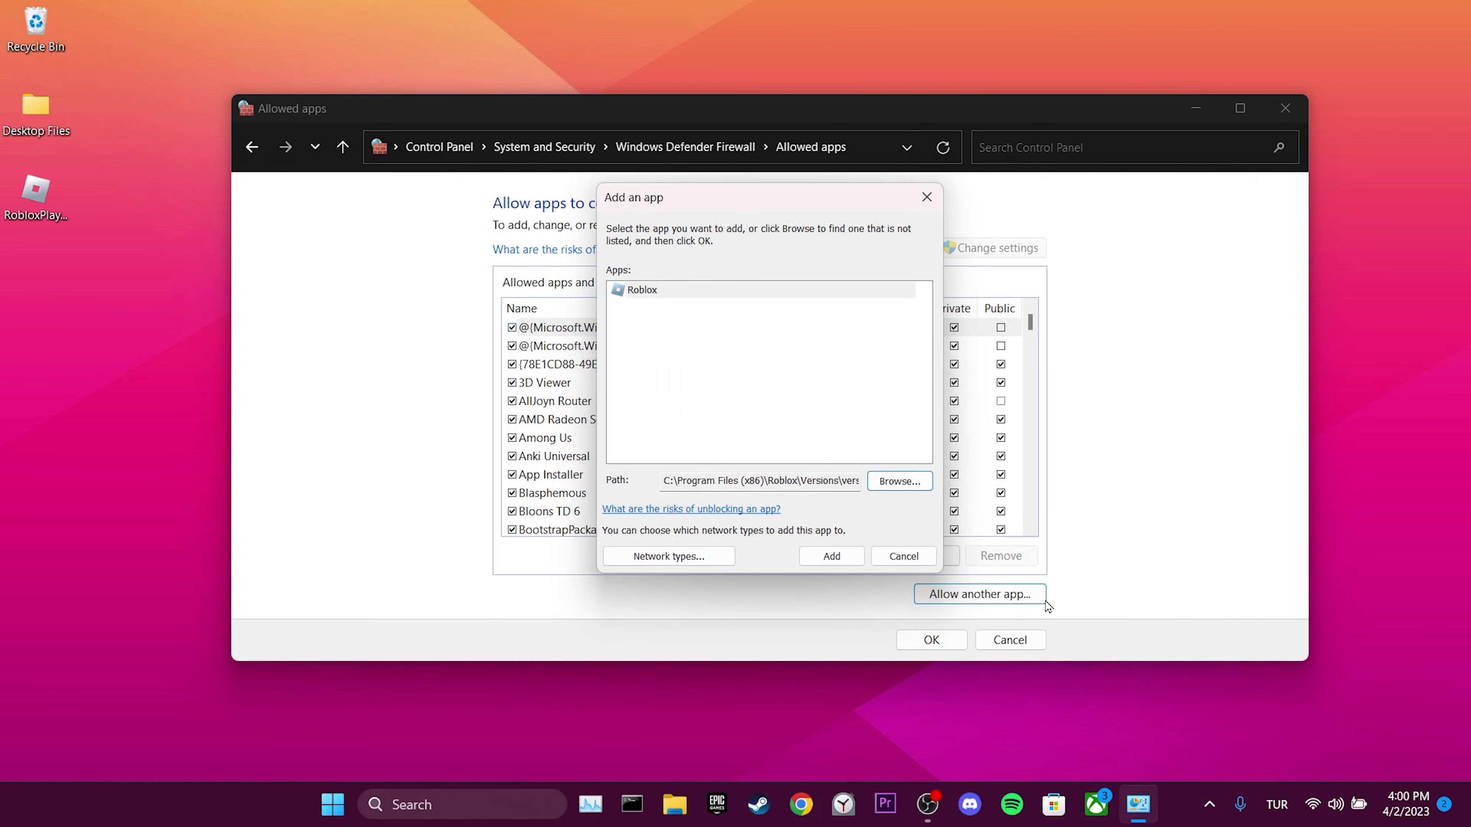
click(834, 558)
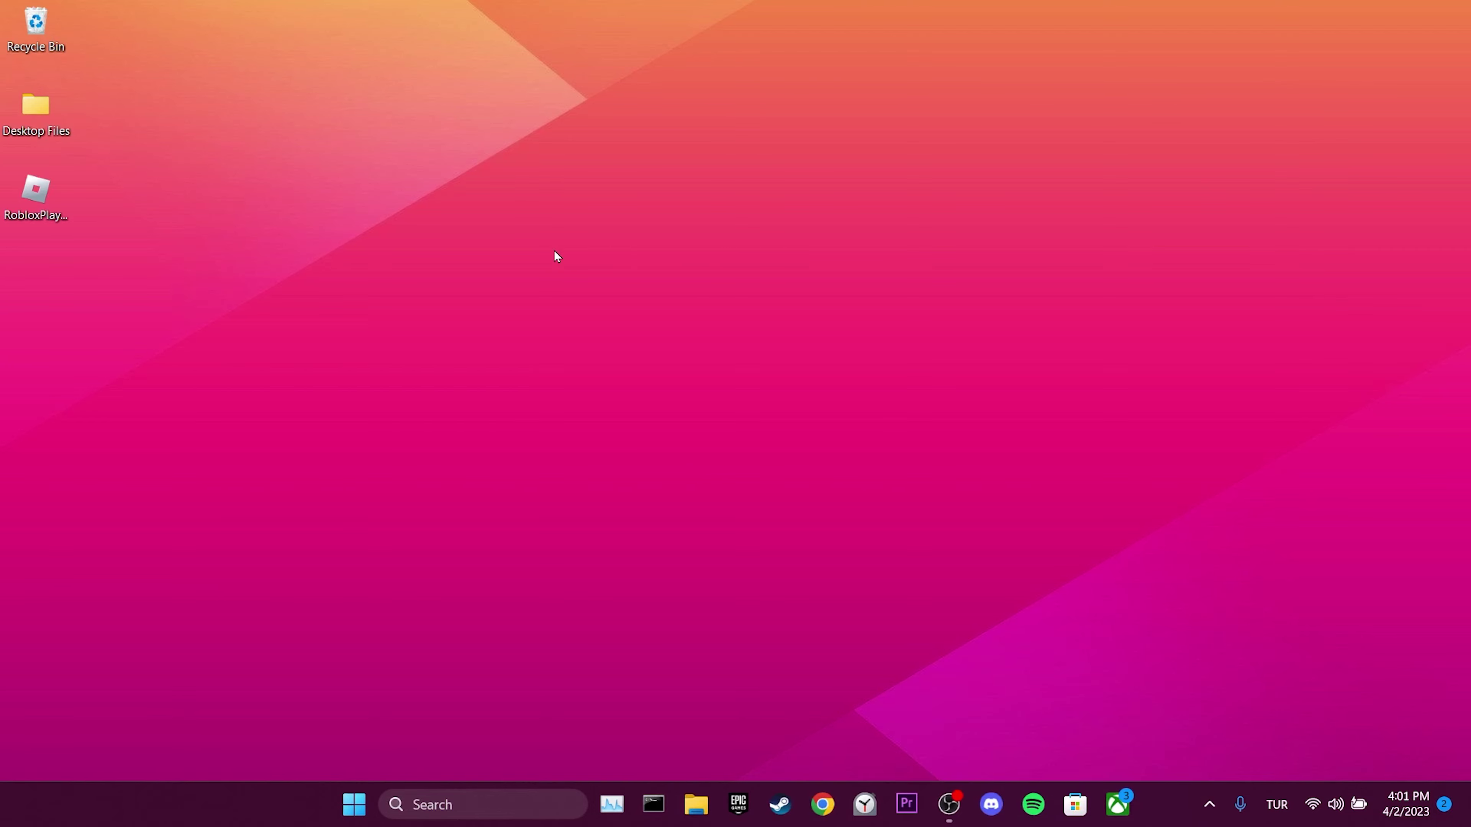
Tick Run this program as an administrator in the Roblox shortcut's Compatibility properties and apply.
right_click(27, 209)
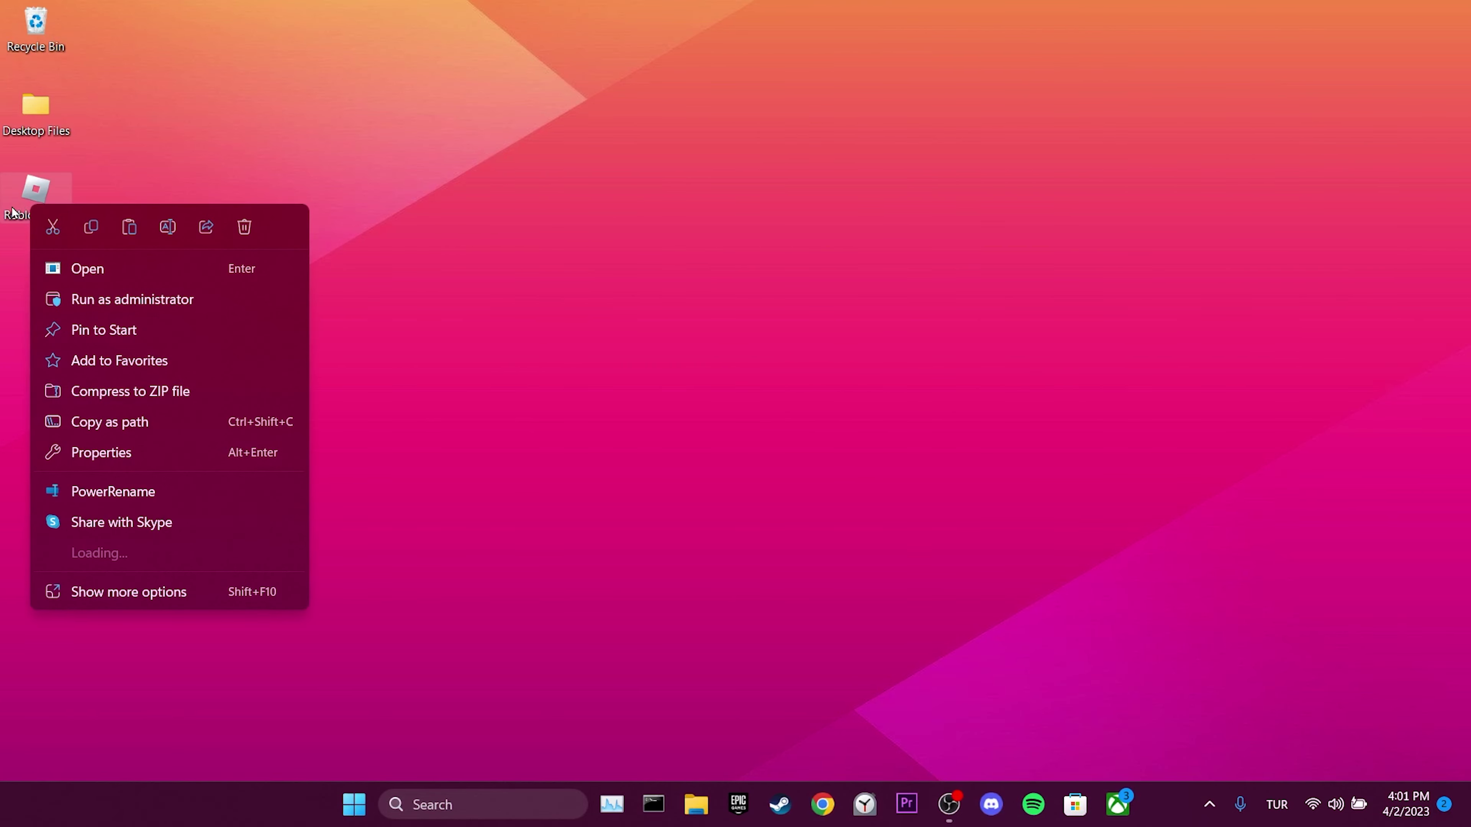
click(110, 449)
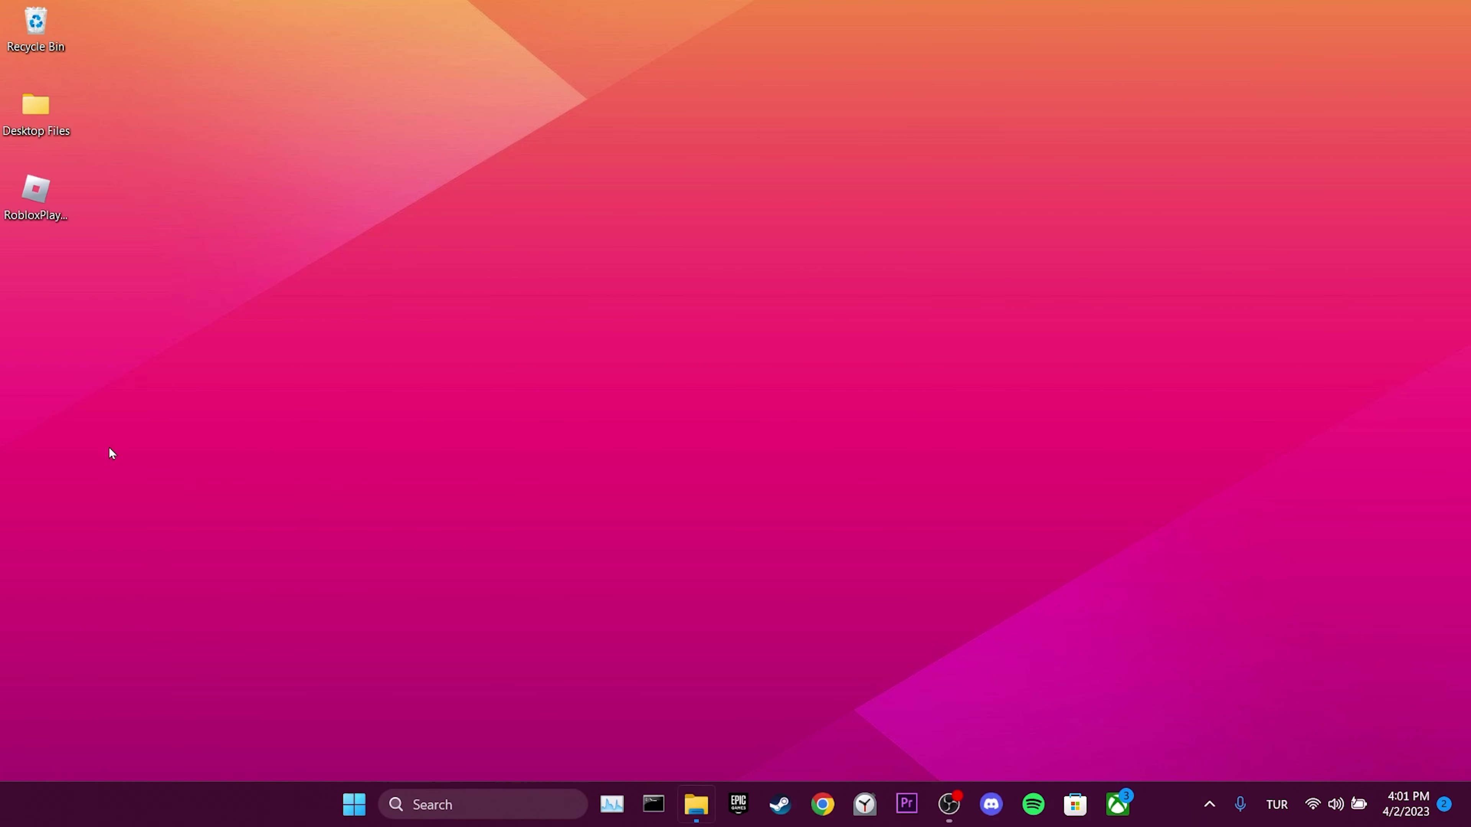
click(228, 272)
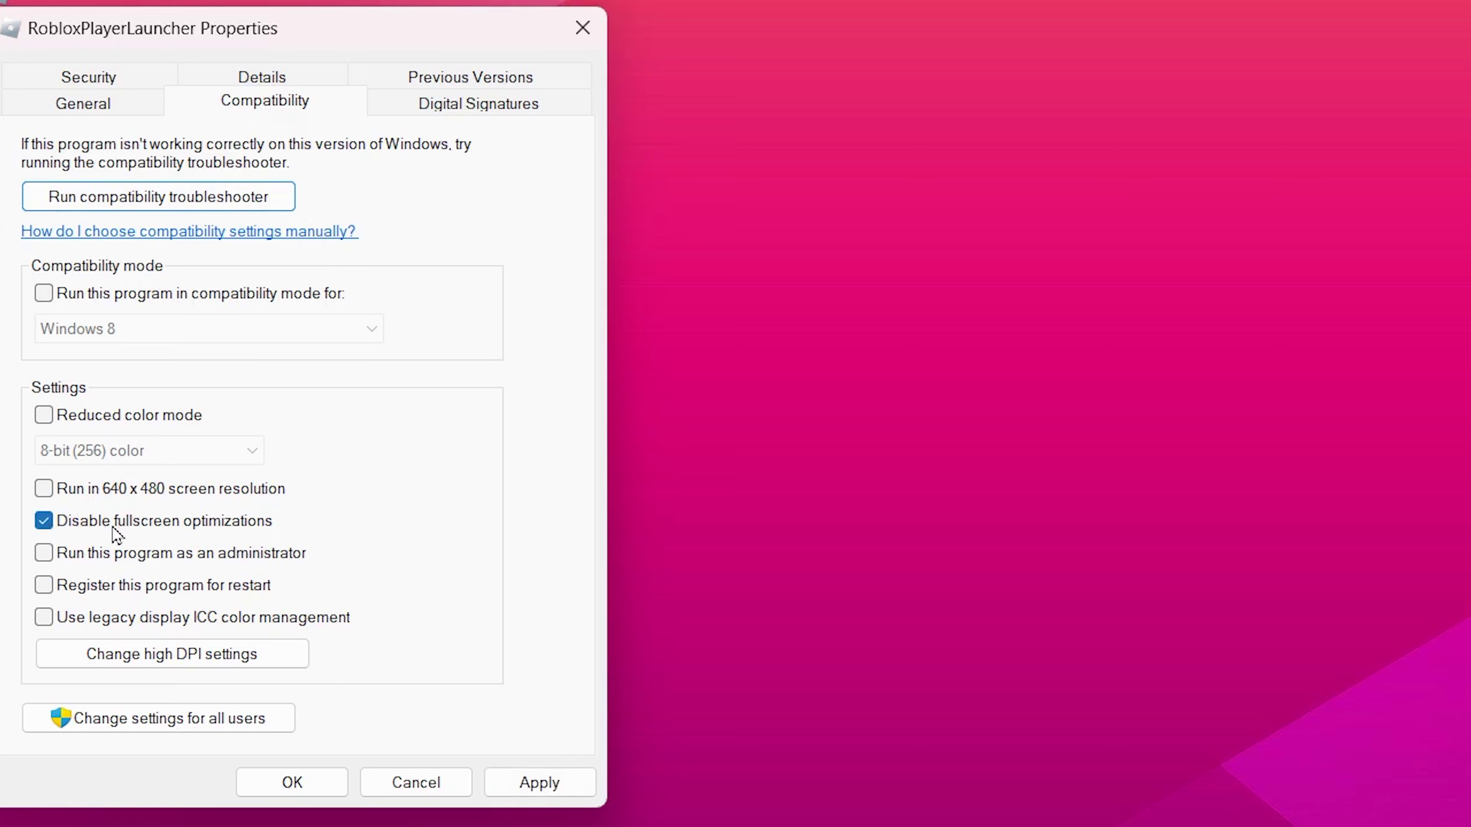
click(54, 555)
click(564, 782)
click(331, 784)
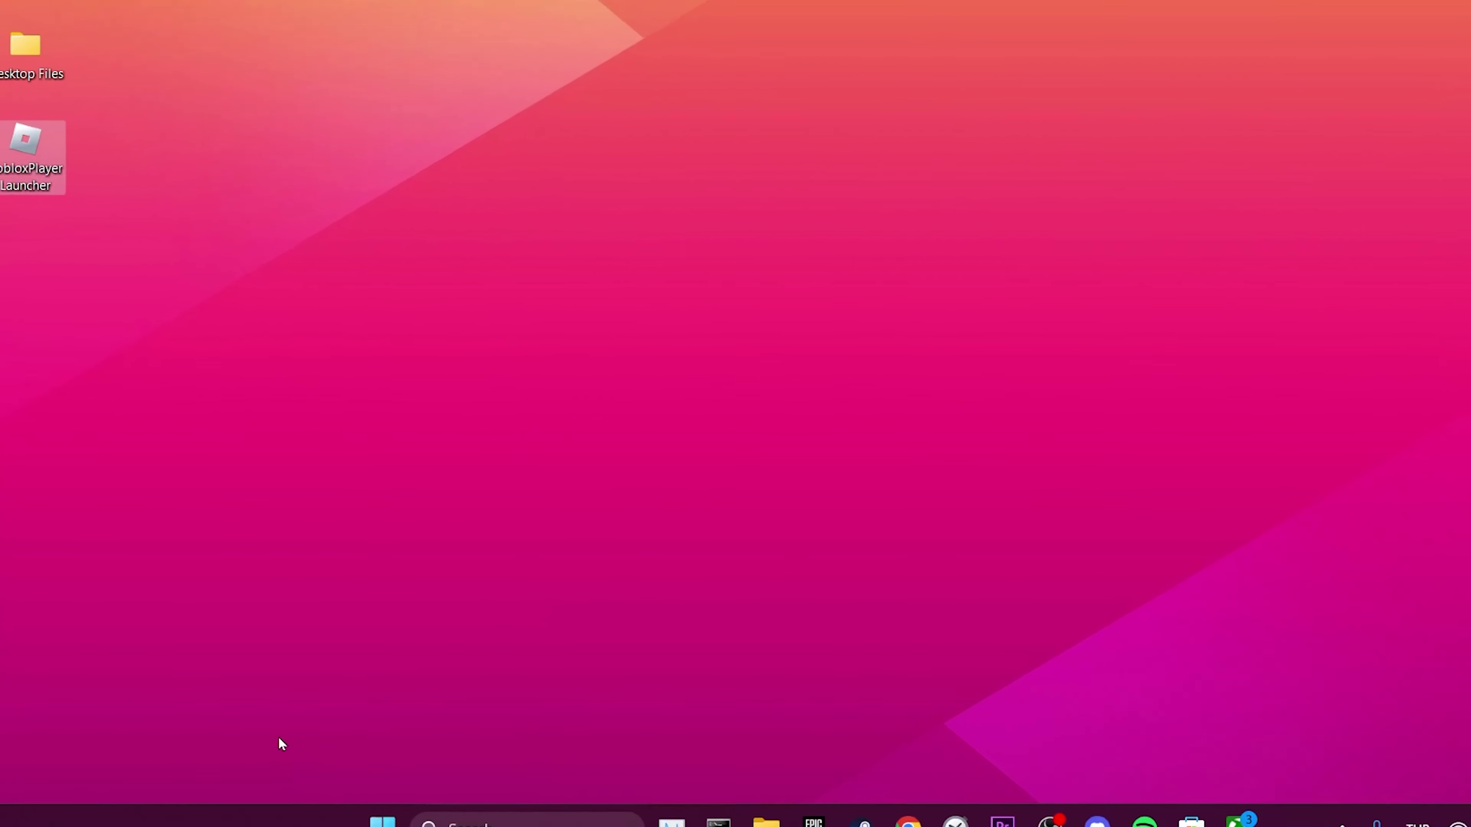
click(277, 742)
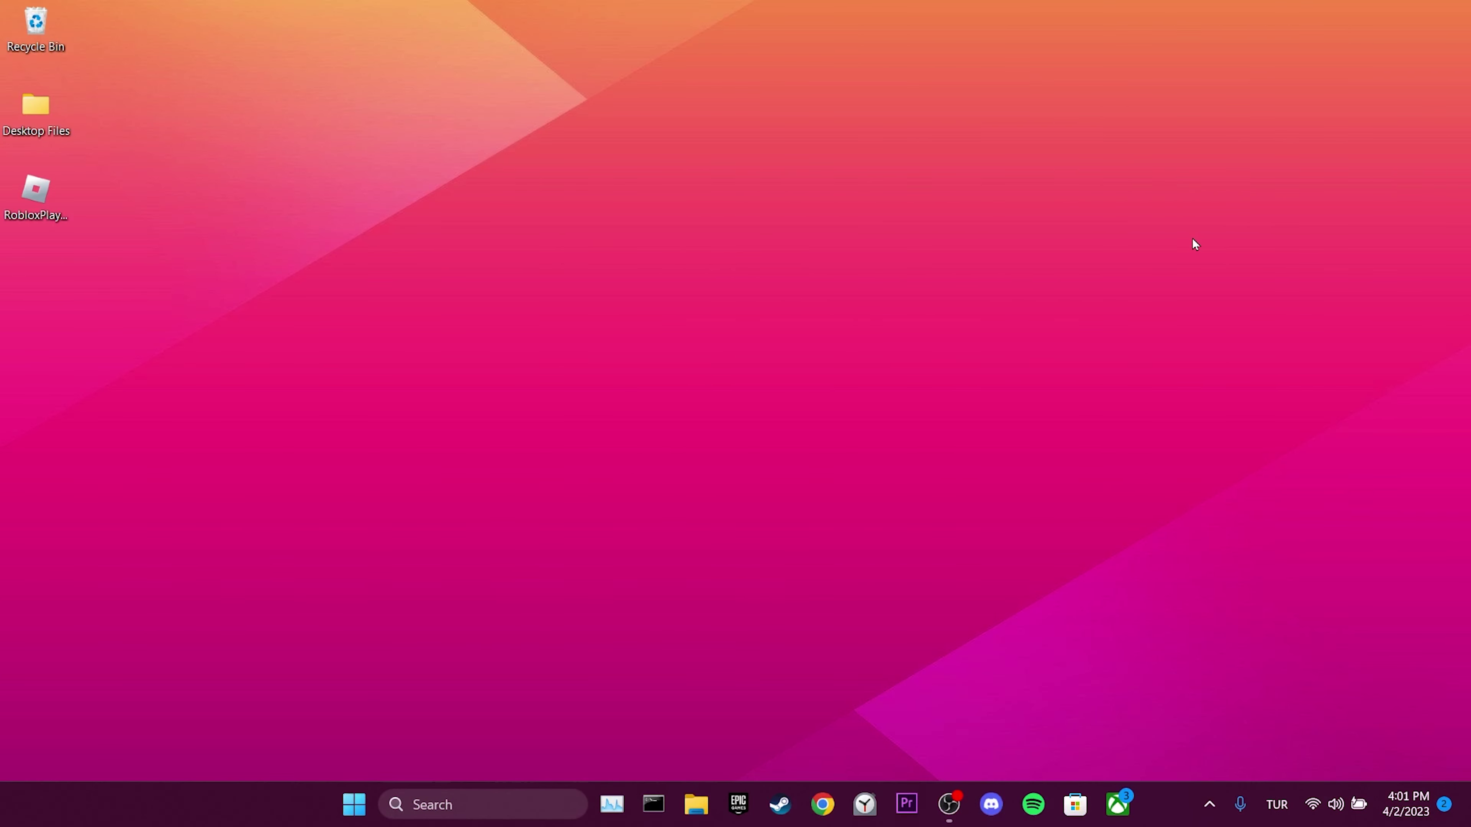
Open Command Prompt as administrator from a cmd search.
click(461, 795)
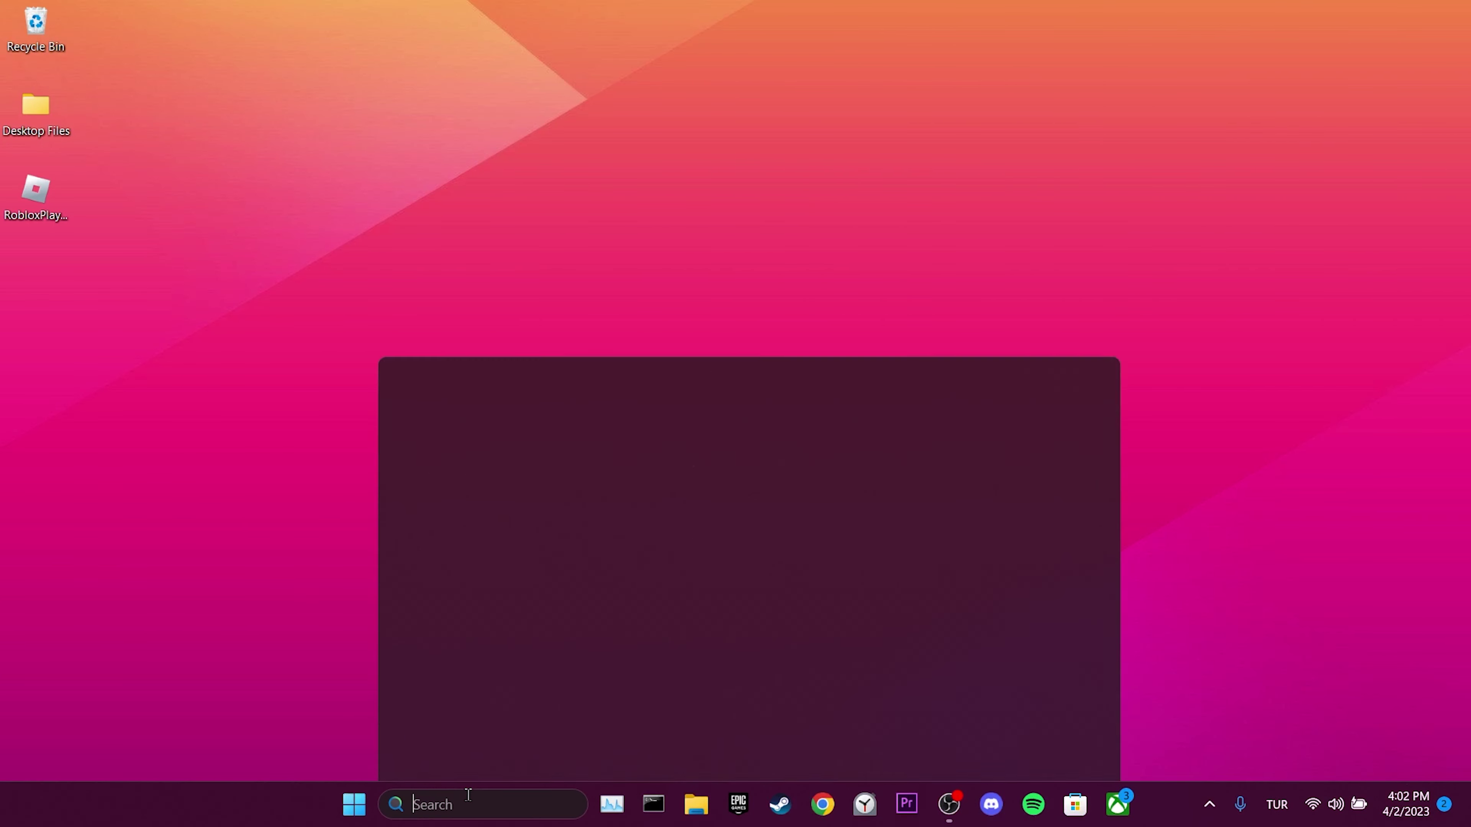
text(cmd)
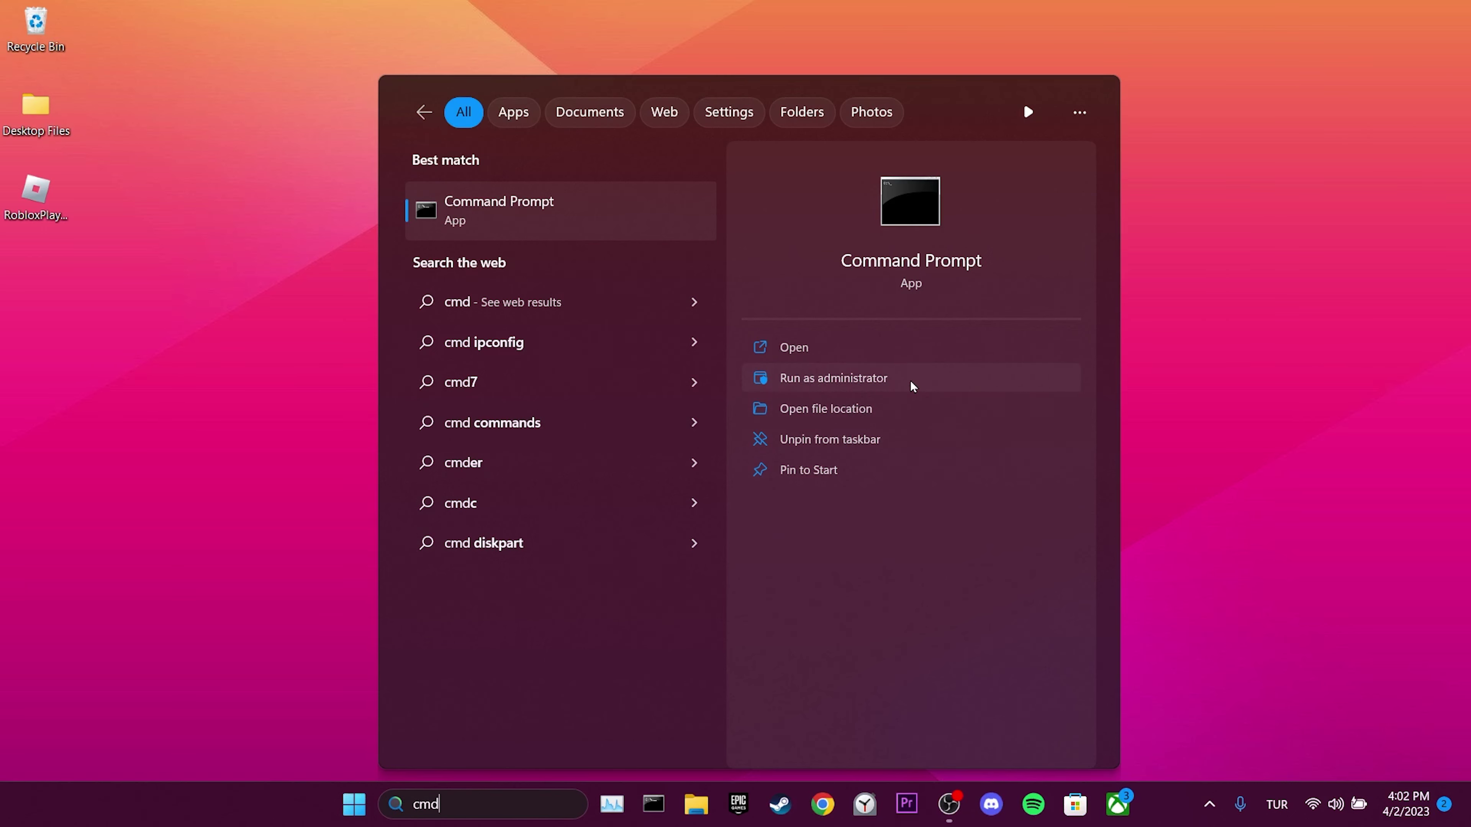
click(912, 382)
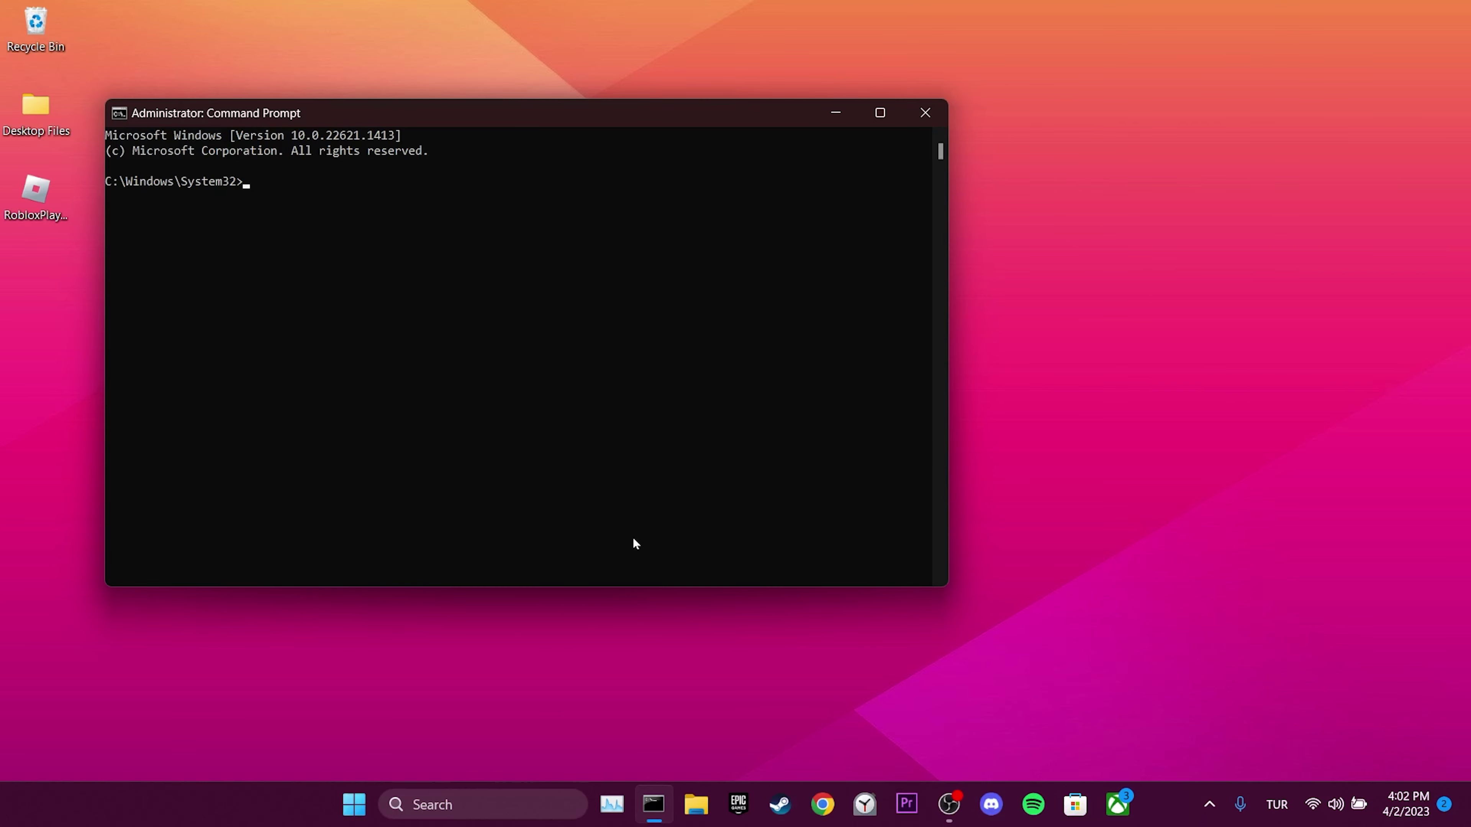
Run ipconfig /flushdns, netsh winsock reset and netsh int ip reset, then choose Restart.
text(ipconfig /flushdns)
key(Return)
text(netsh winsock)
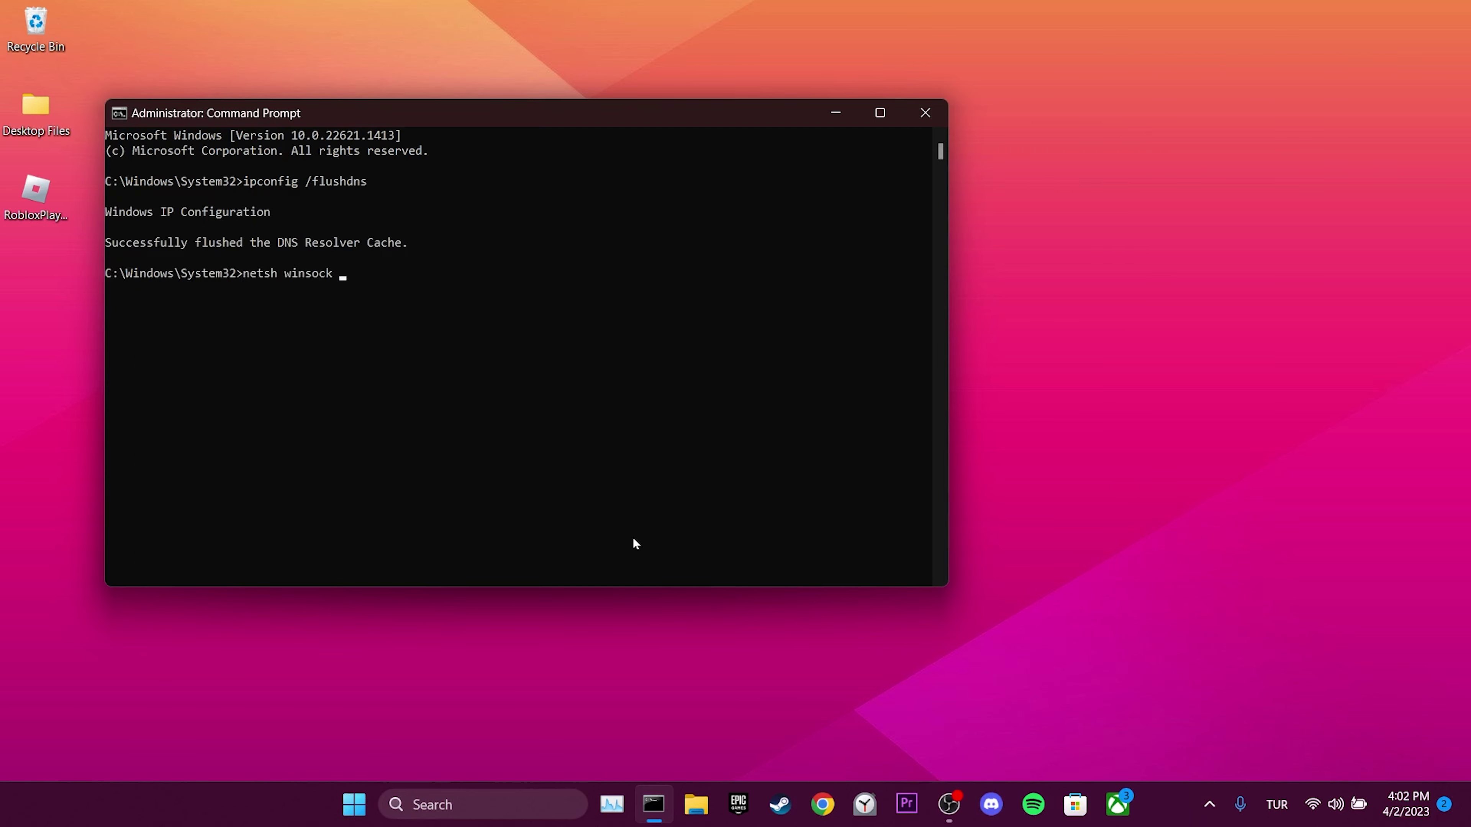
text( reset)
key(Return)
text(netsh int ip reset)
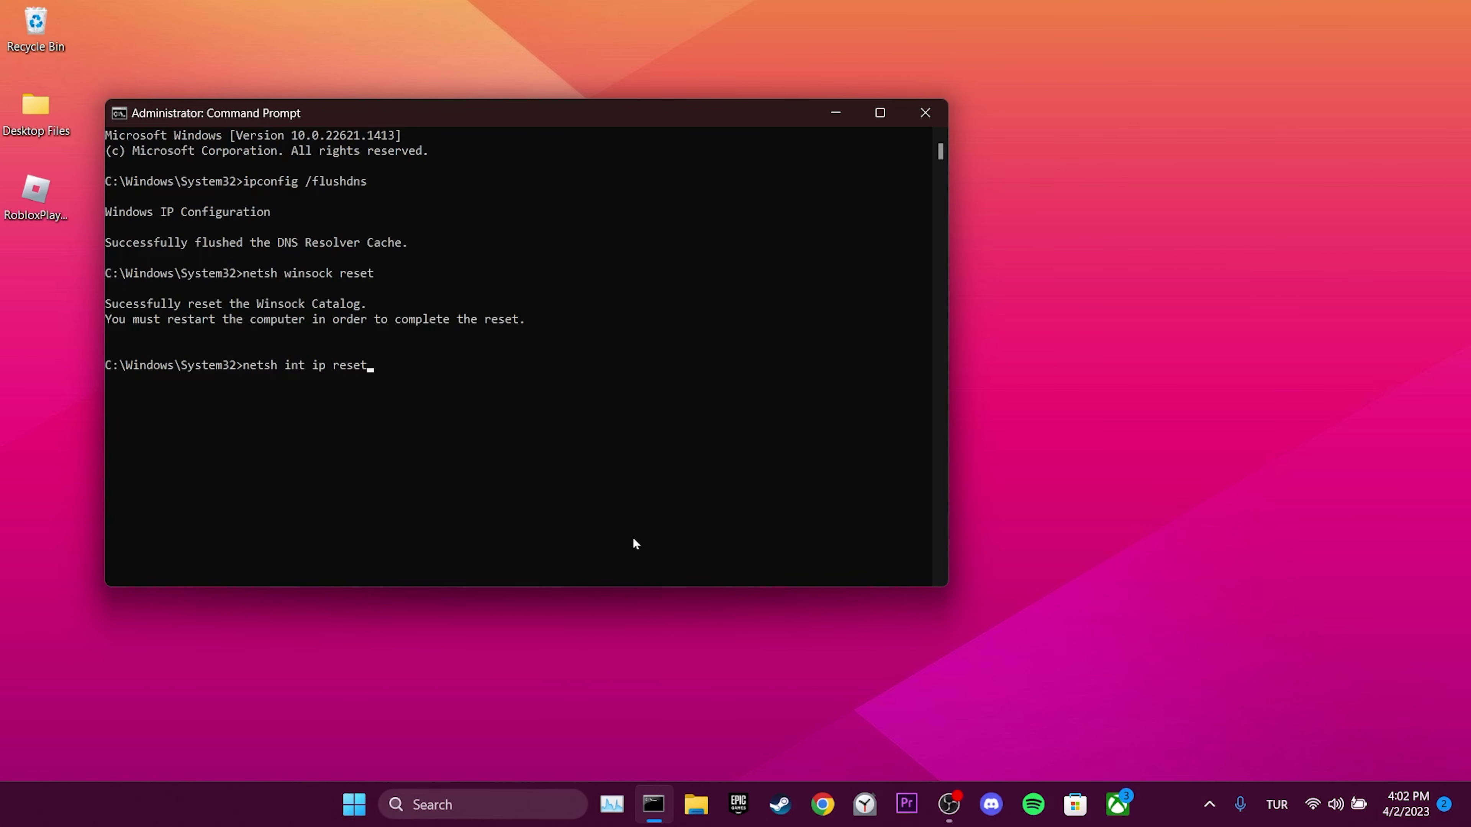
key(Return)
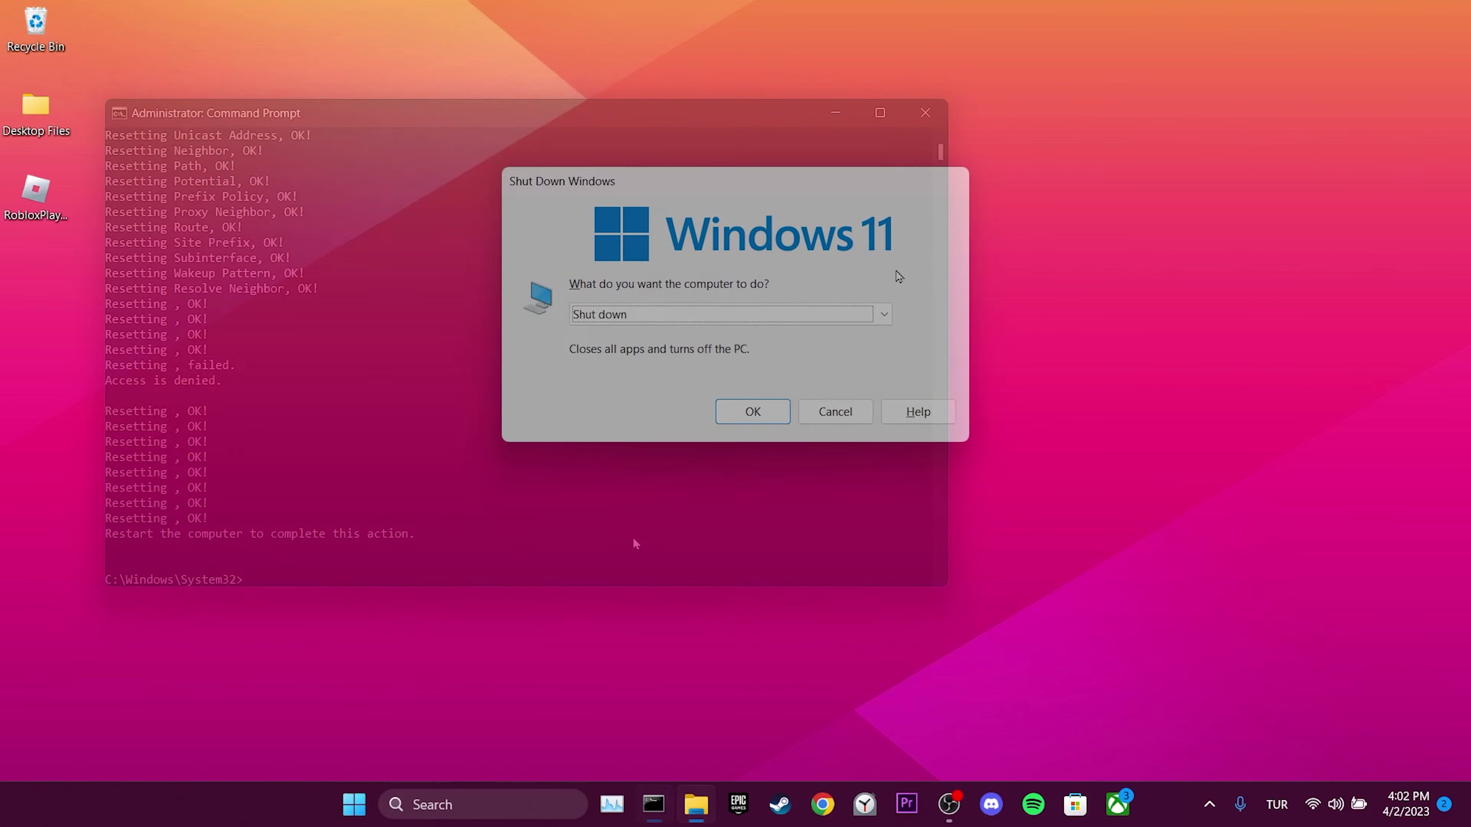
key(Down)
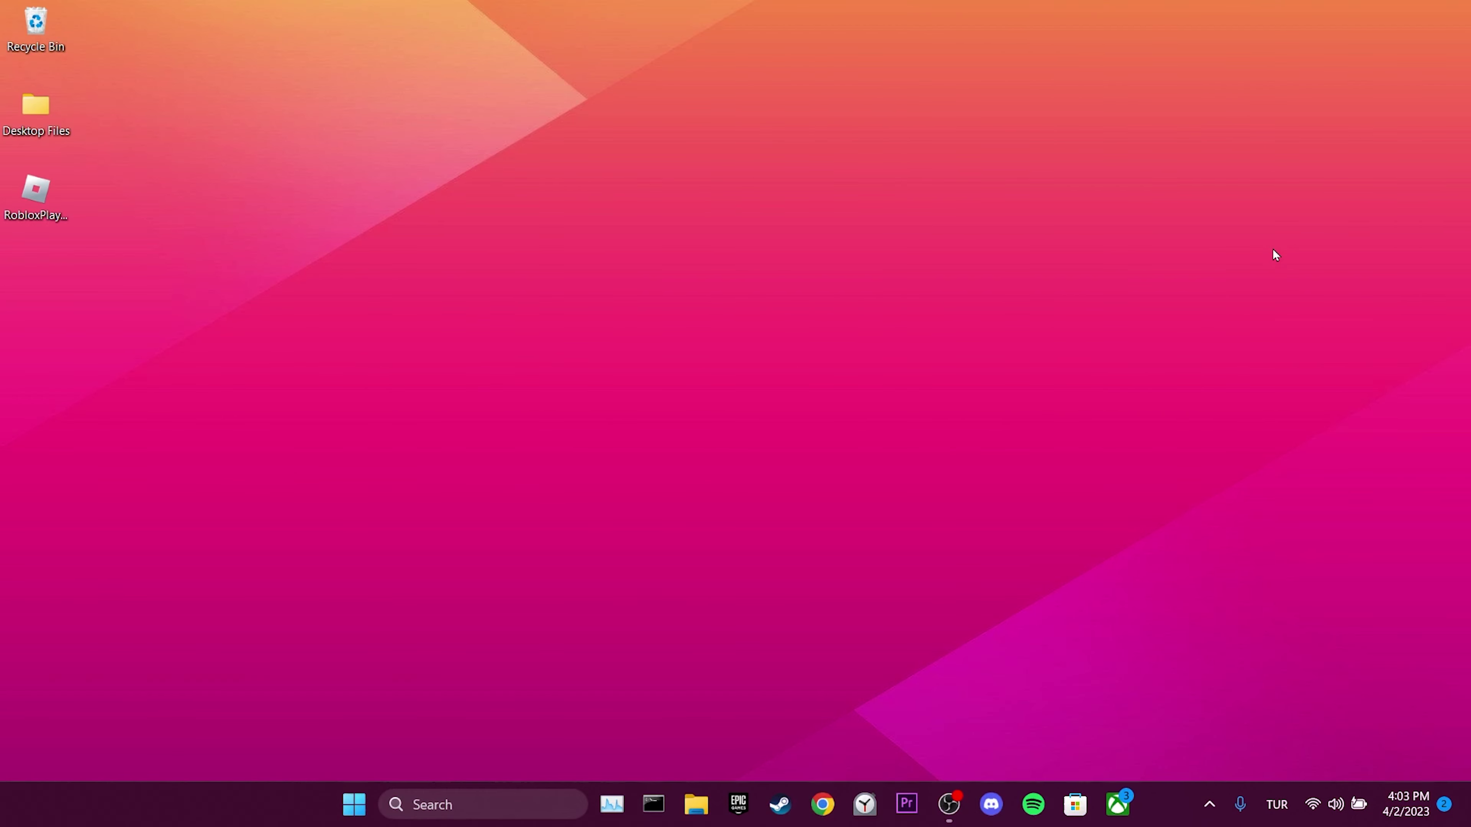
Open Control Panel's Network and Sharing Center and the Wi-Fi 2 connection's Properties.
click(498, 807)
text(control panel)
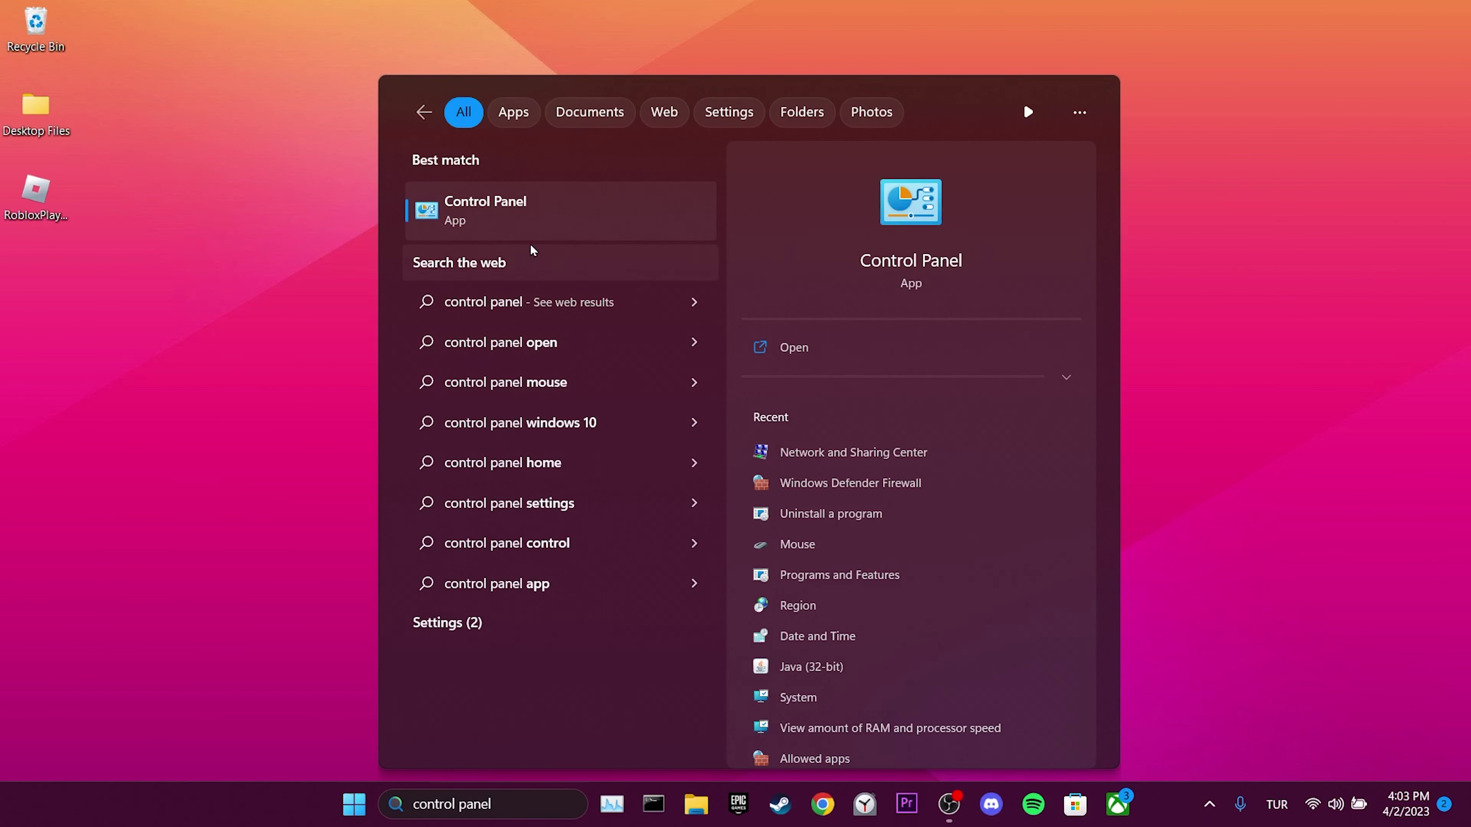
click(539, 235)
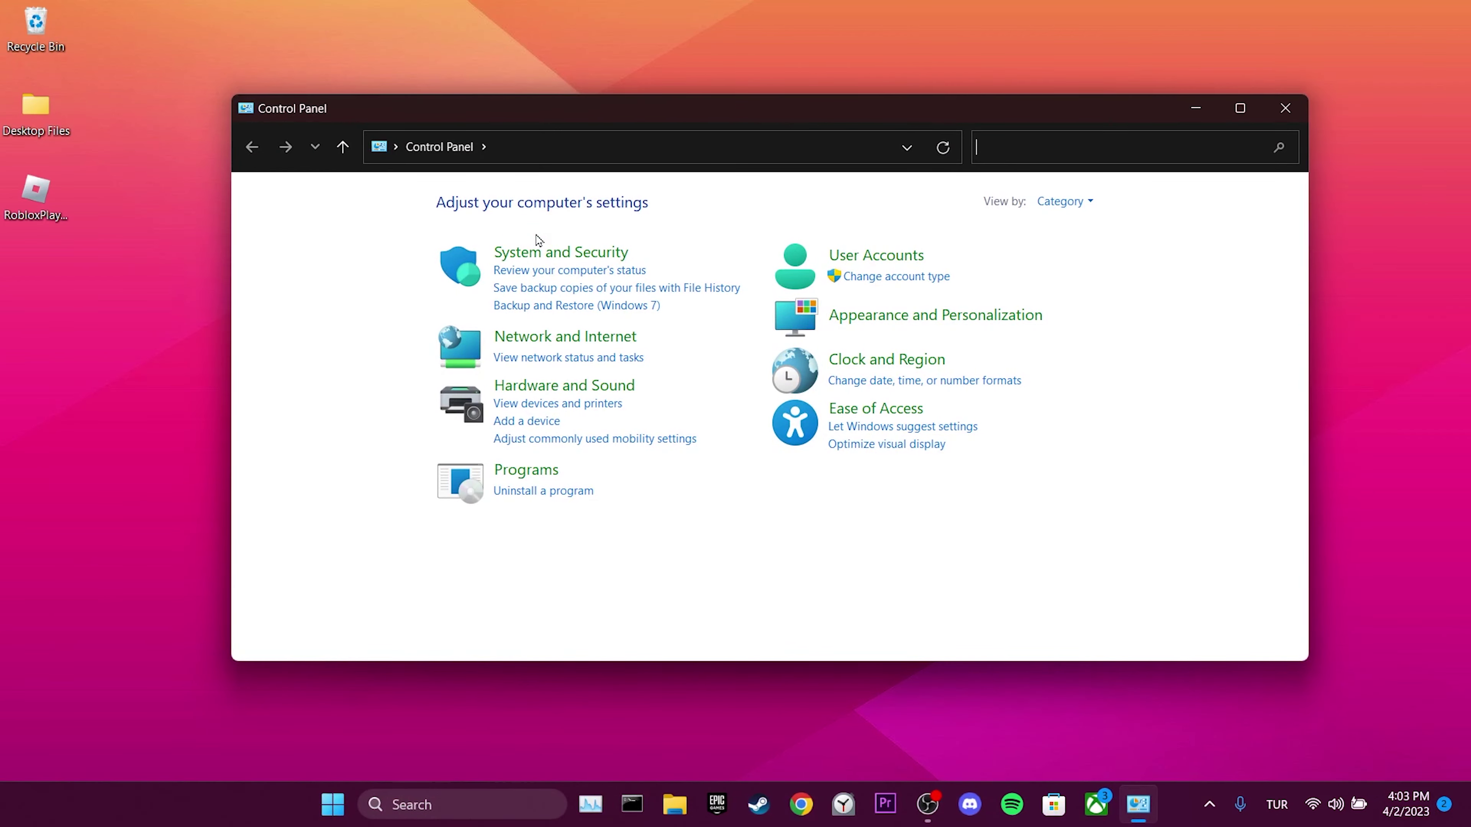
click(574, 336)
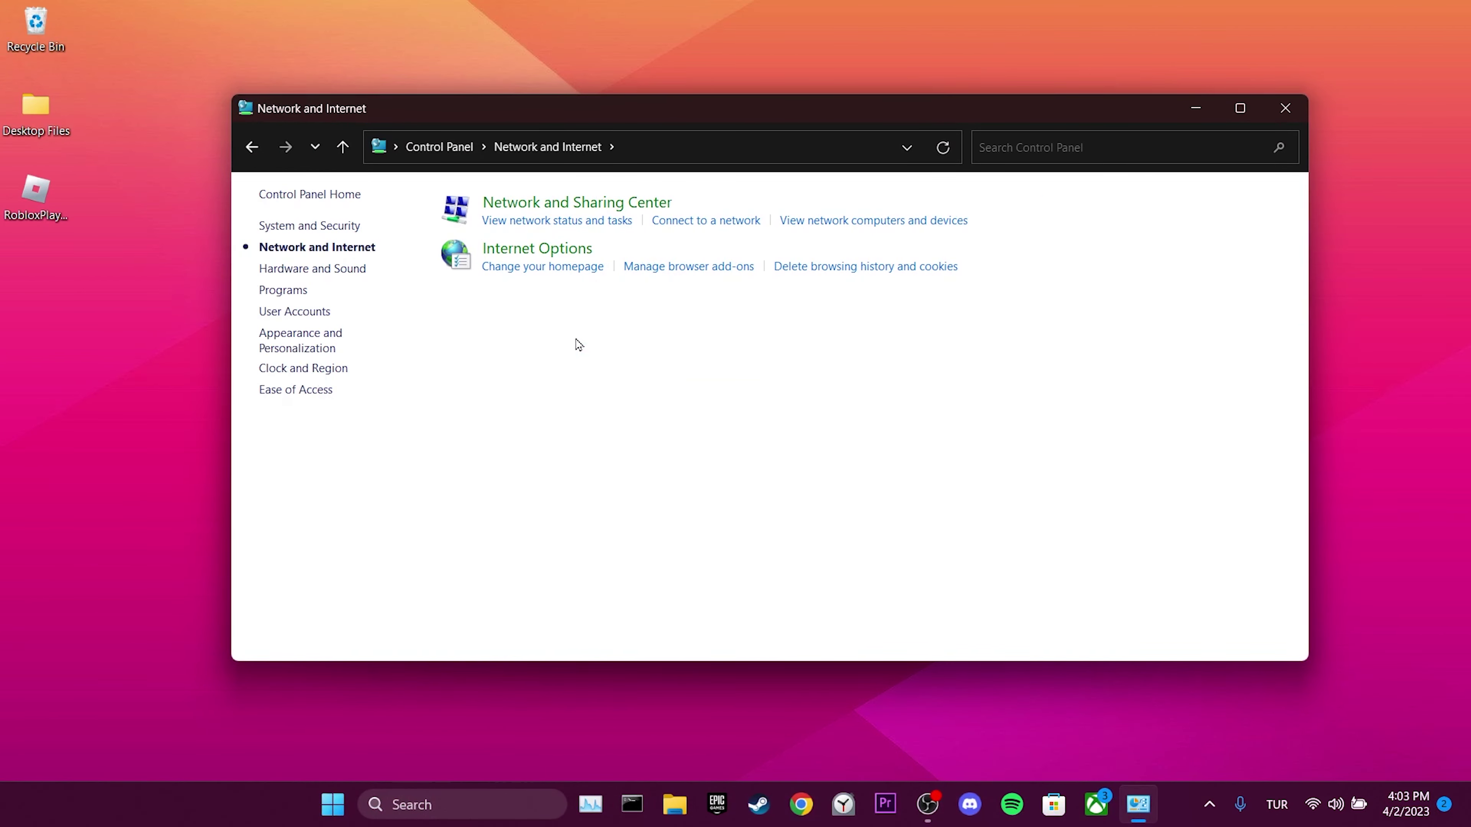
click(575, 202)
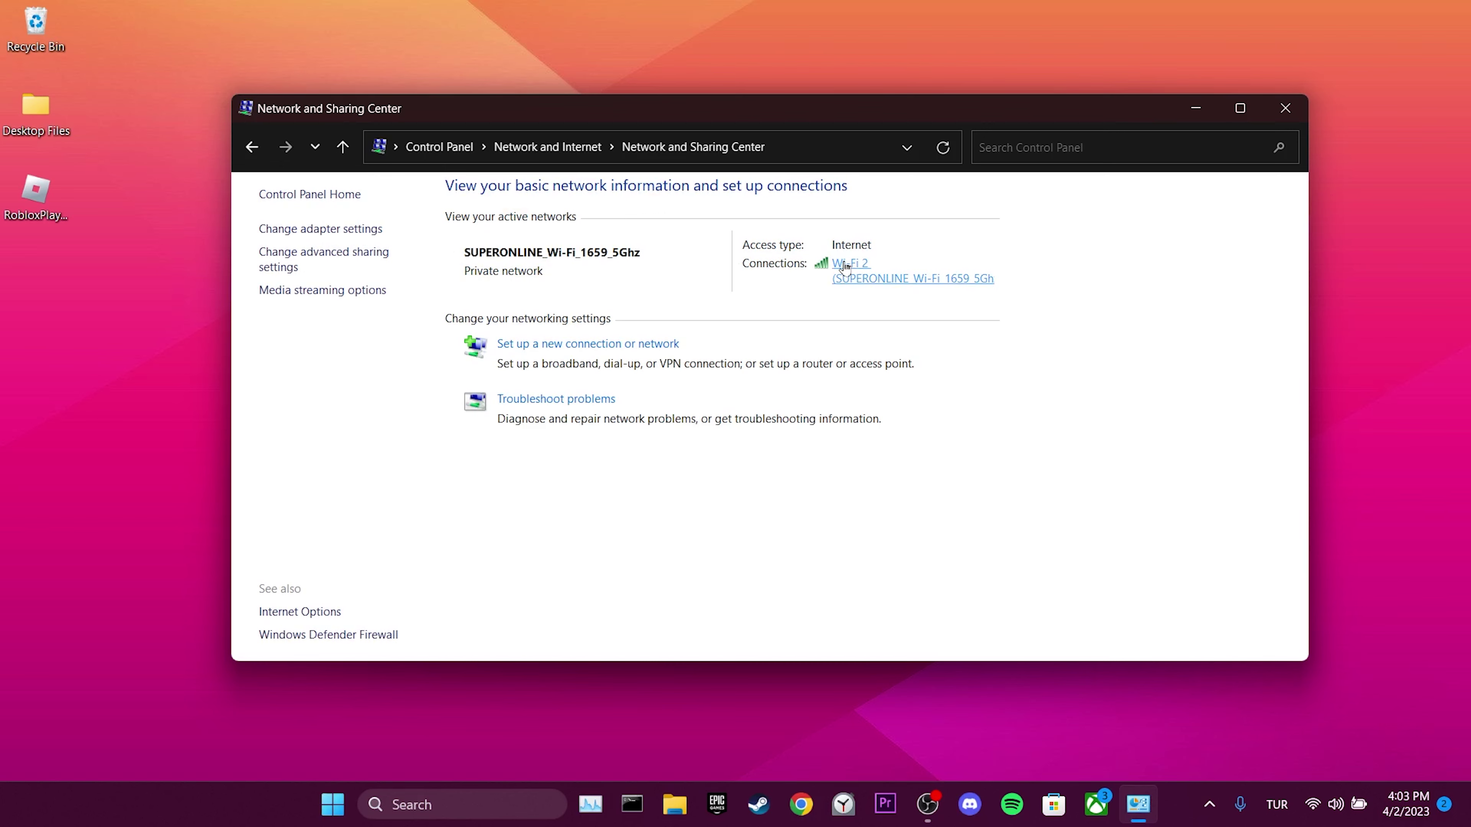
click(848, 265)
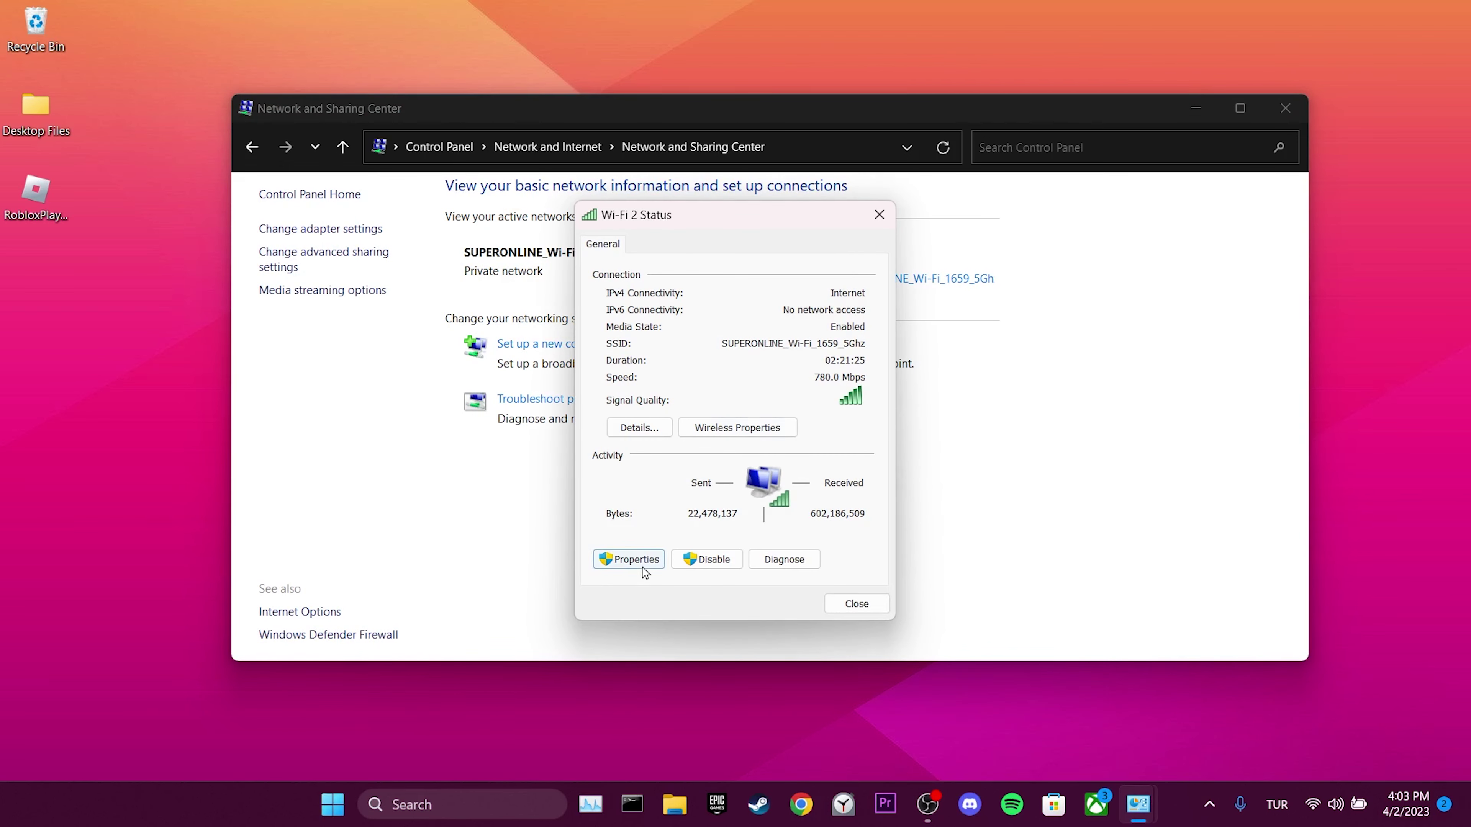
click(629, 559)
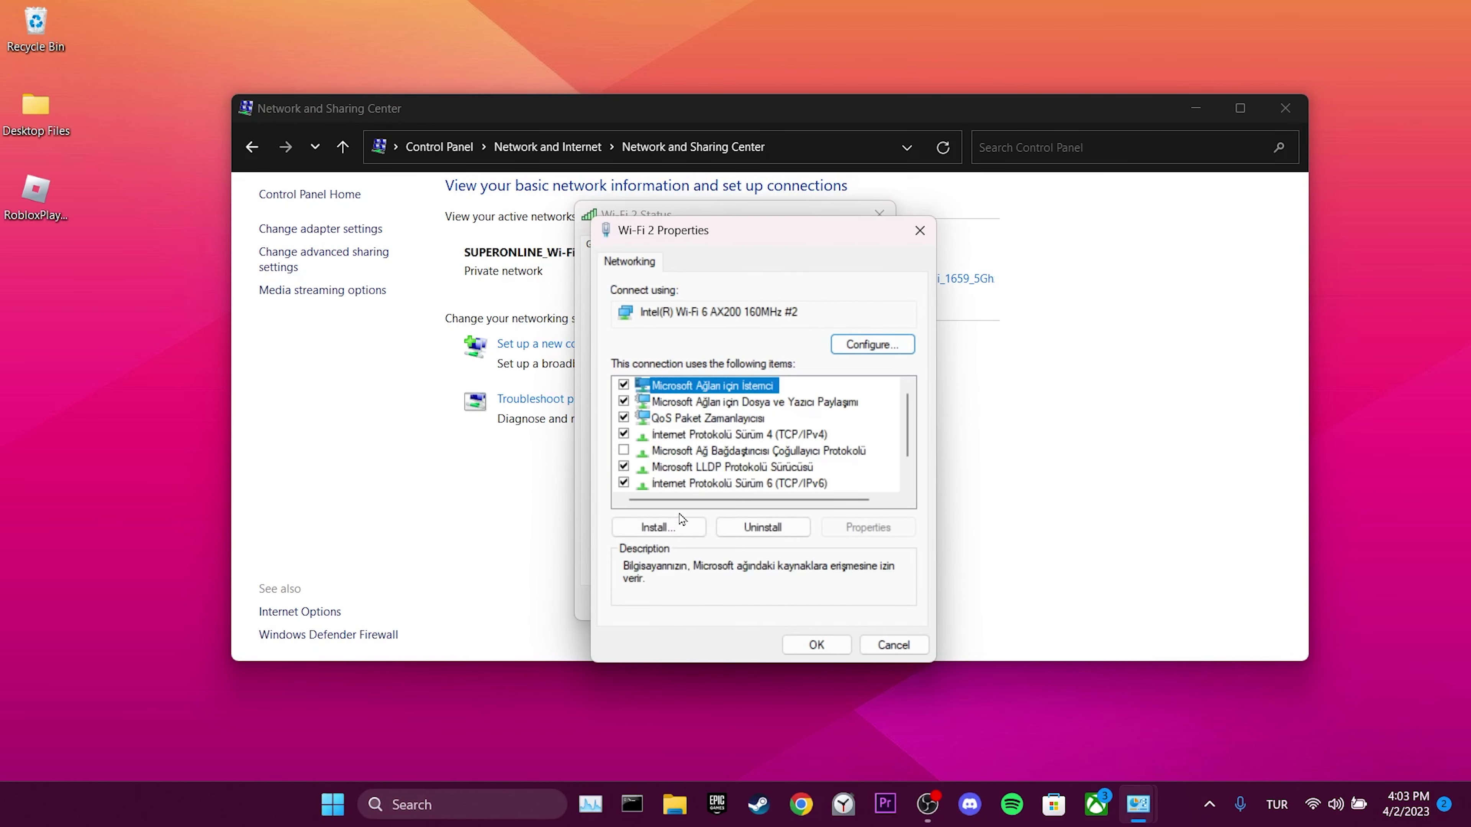
Set Wi-Fi 2's IPv4 preferred DNS to 8.8.8.8 and alternate to 8.8.4.4, then close the dialogs.
double_click(736, 434)
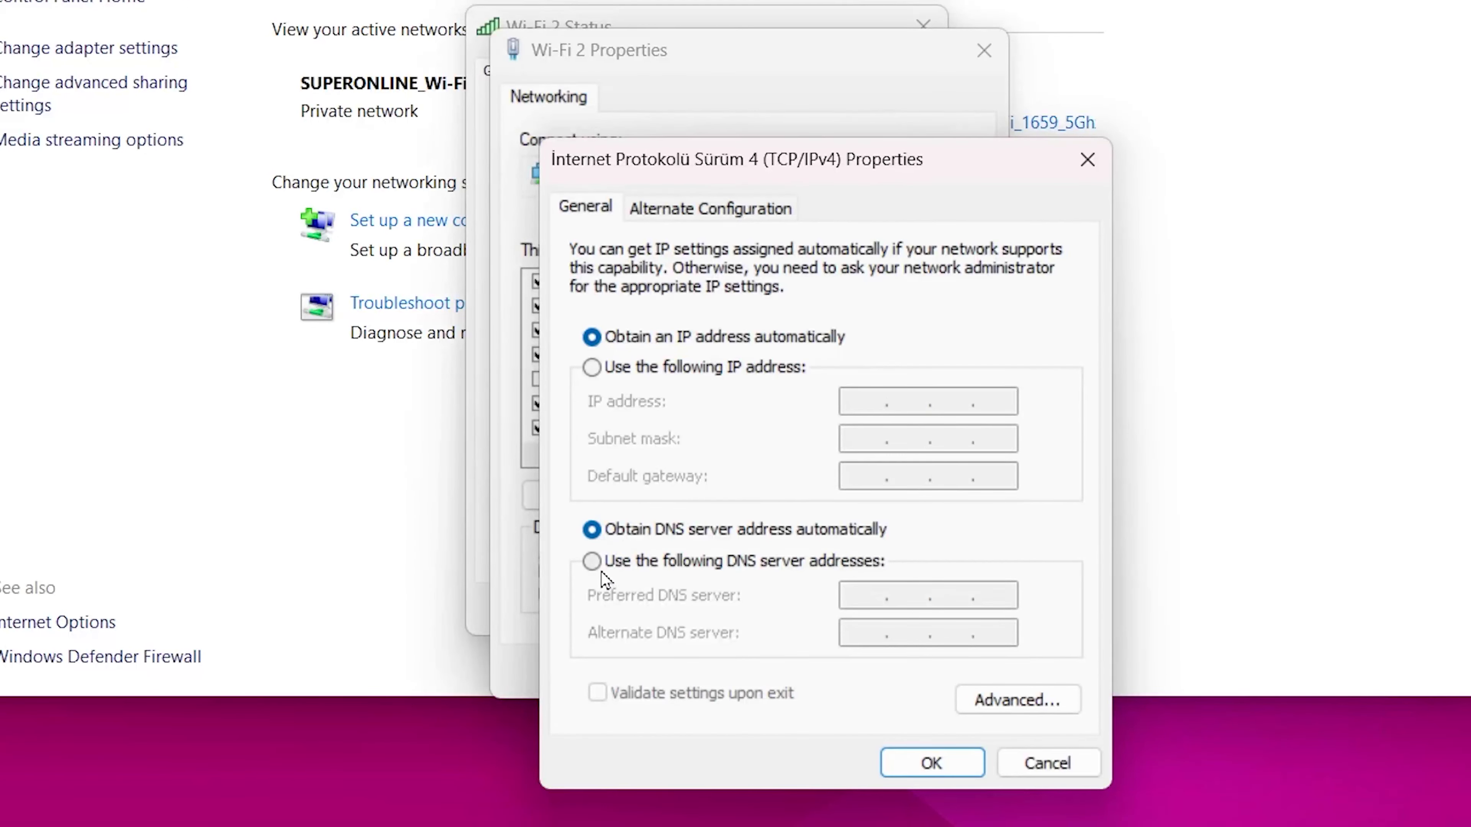
click(592, 563)
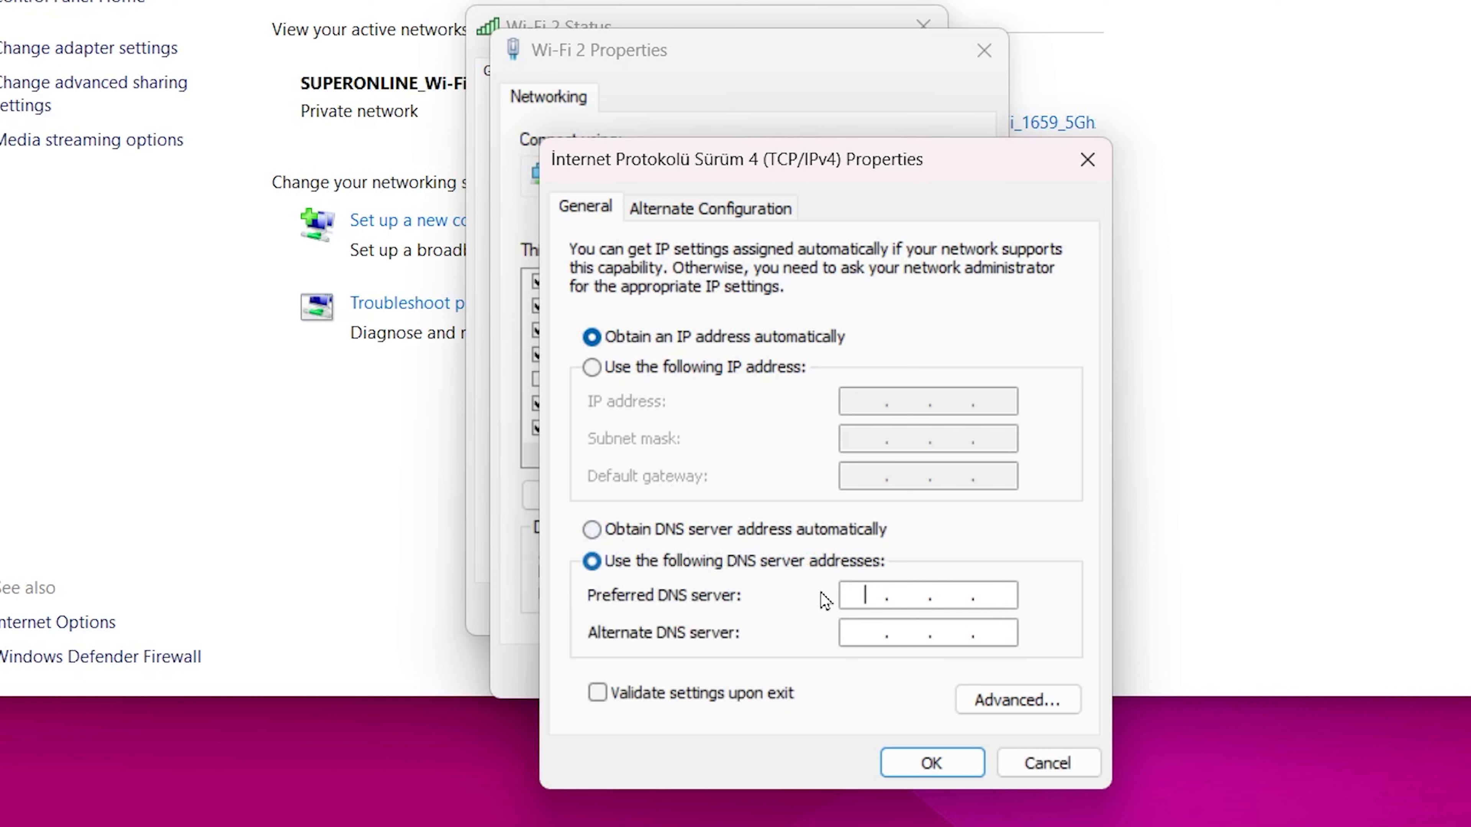
text(8.8.8.8)
key(Tab)
text(8.8.4.4)
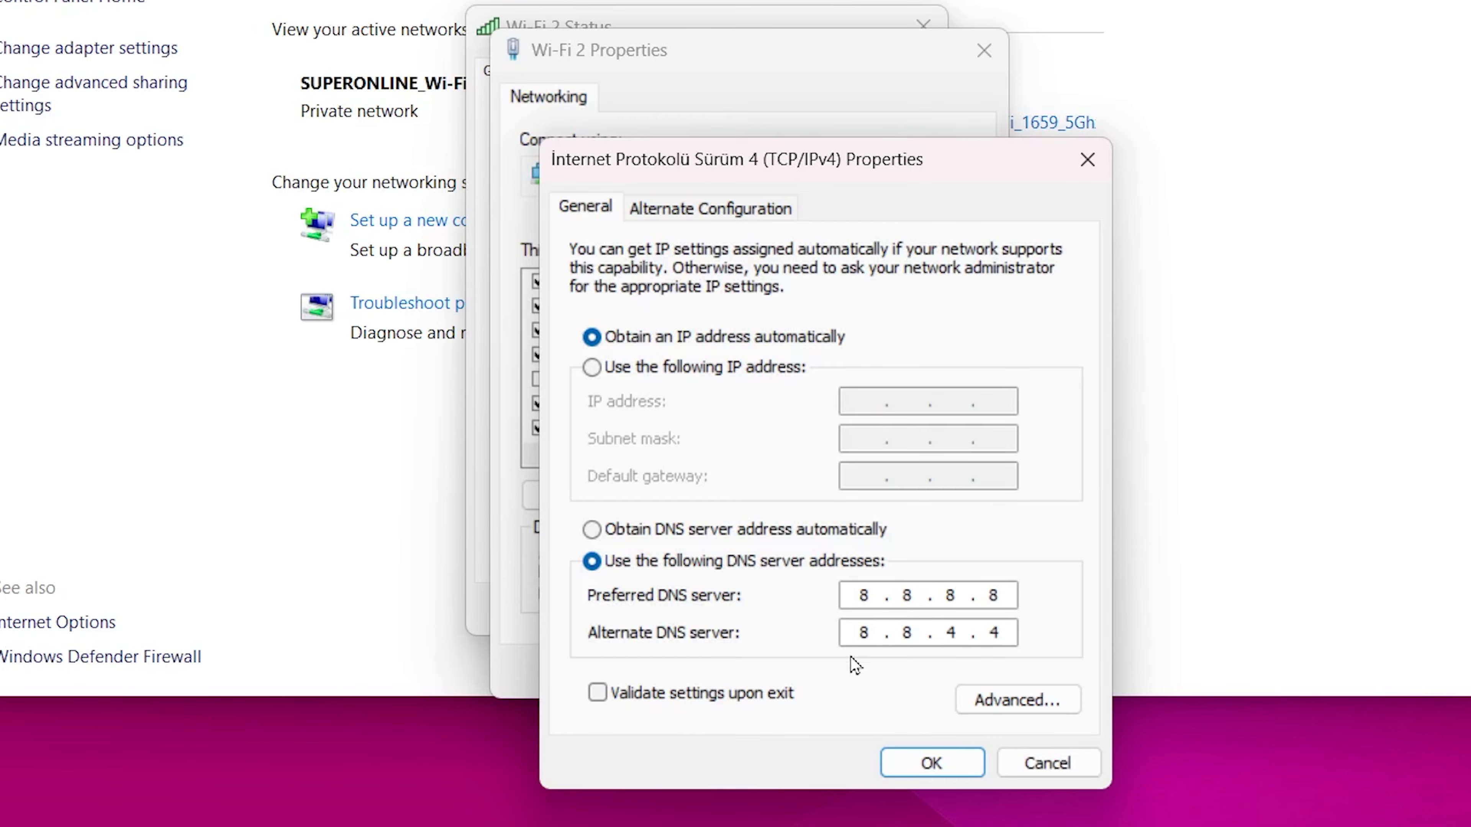
click(934, 765)
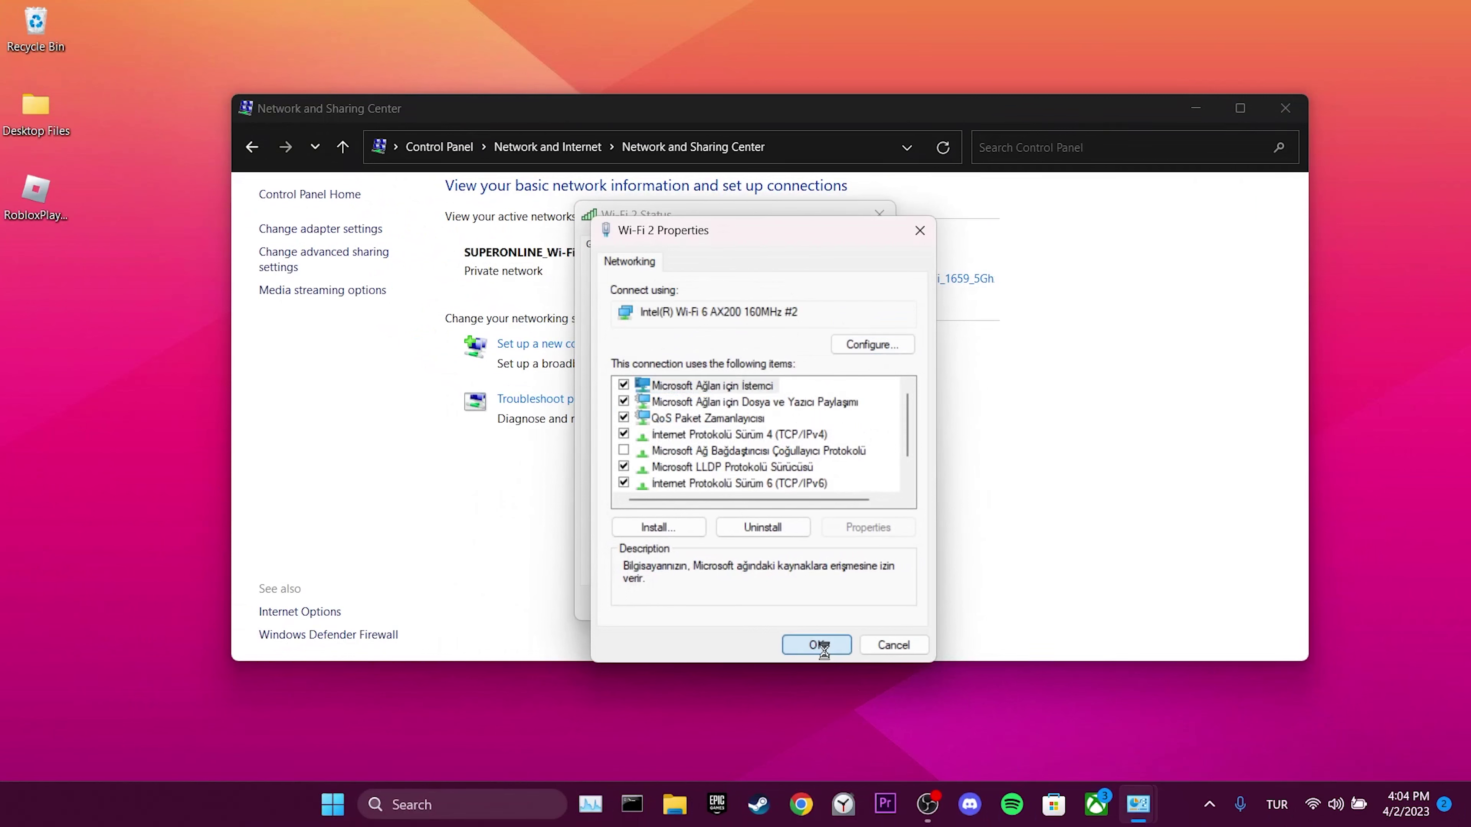
click(815, 644)
click(853, 602)
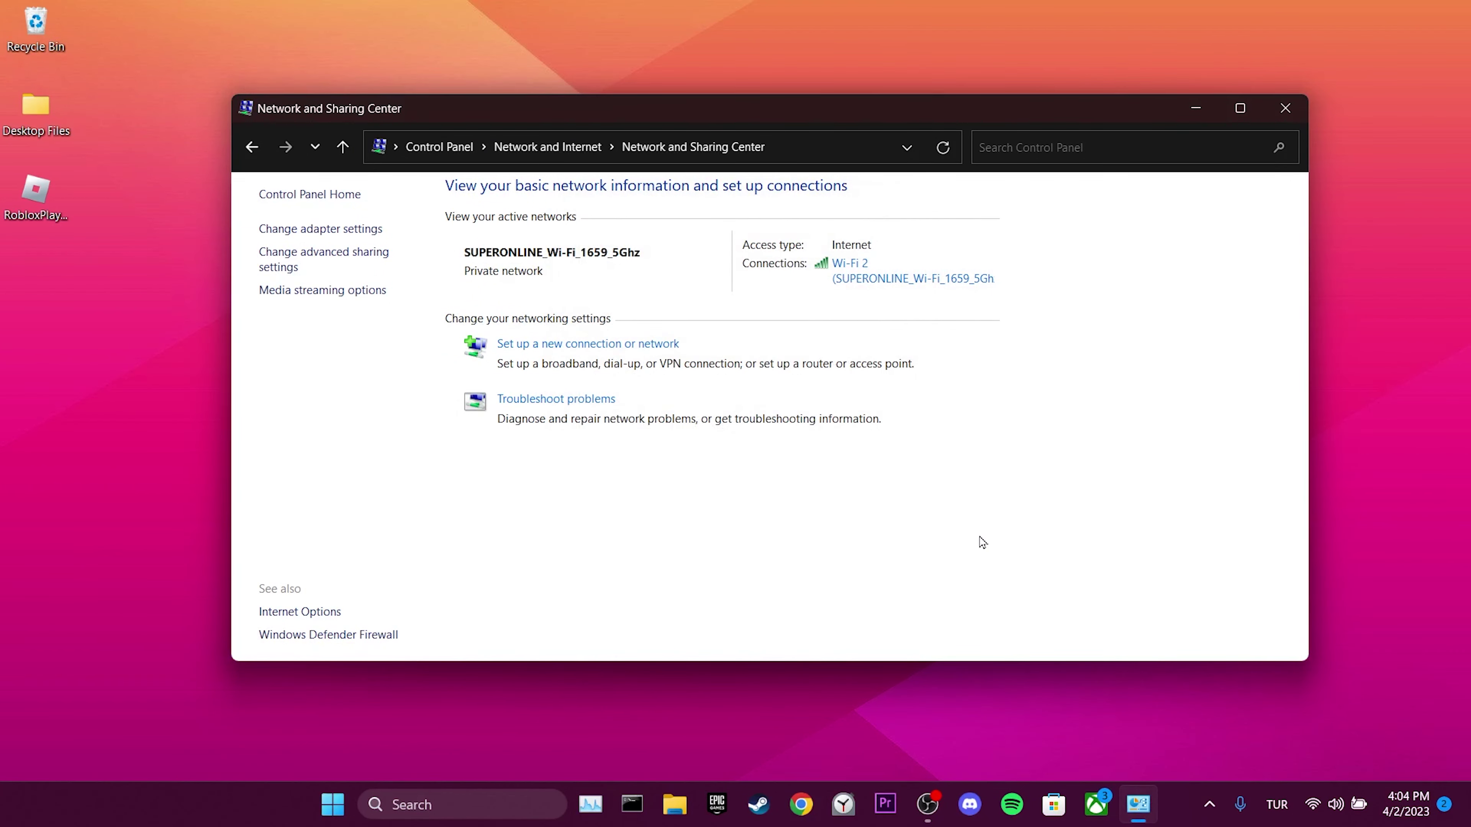